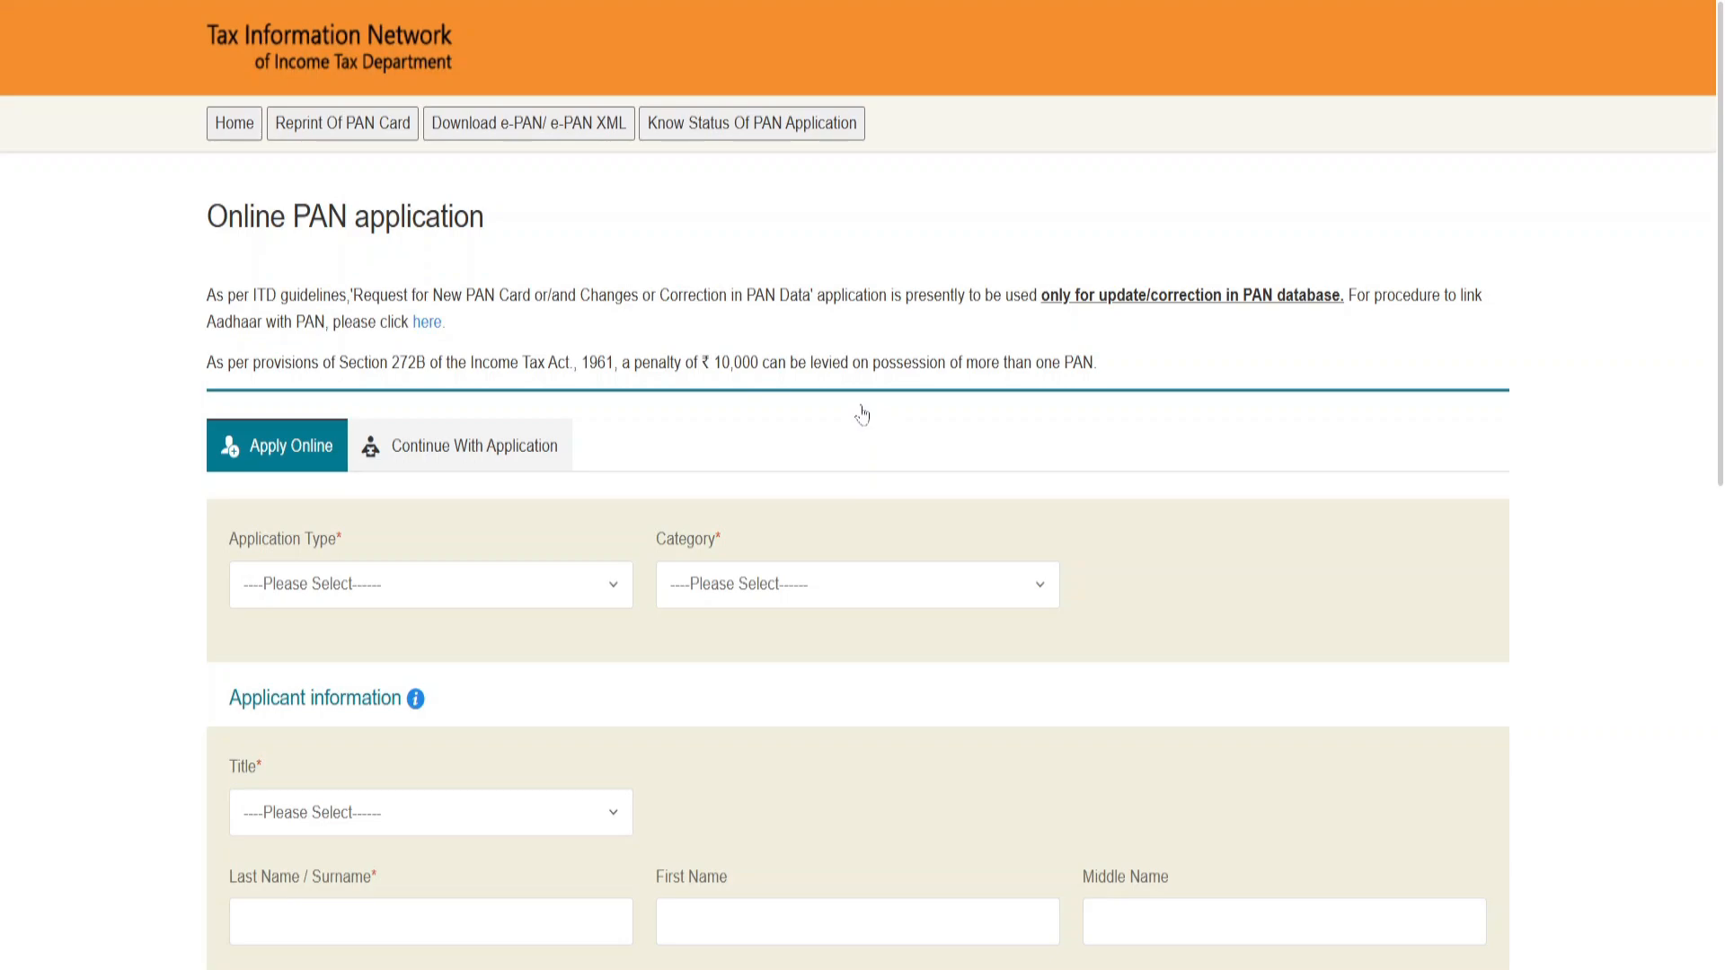
Step: Set the application type to Changes or Correction in existing PAN Data / Reprint of PAN Card and the category to INDIVIDUAL
{"action": "scroll", "coordinate": [633, 369], "scroll_direction": "down", "scroll_amount": 2}
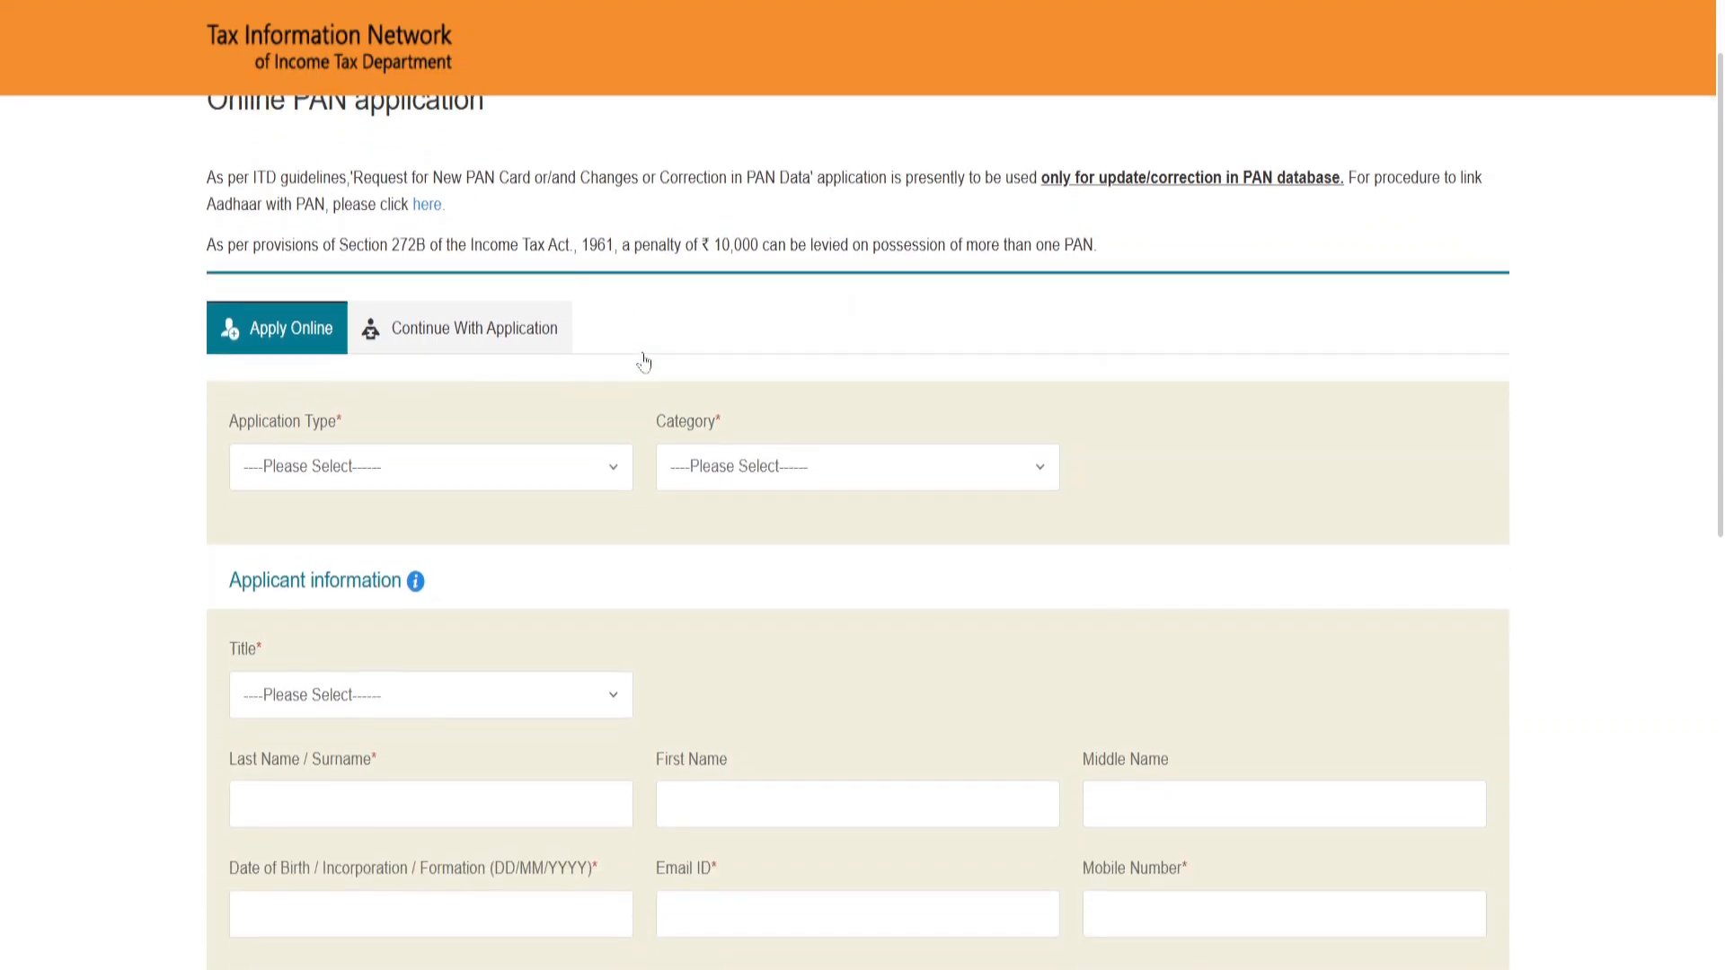
{"action": "scroll", "coordinate": [626, 382], "scroll_direction": "down", "scroll_amount": 1}
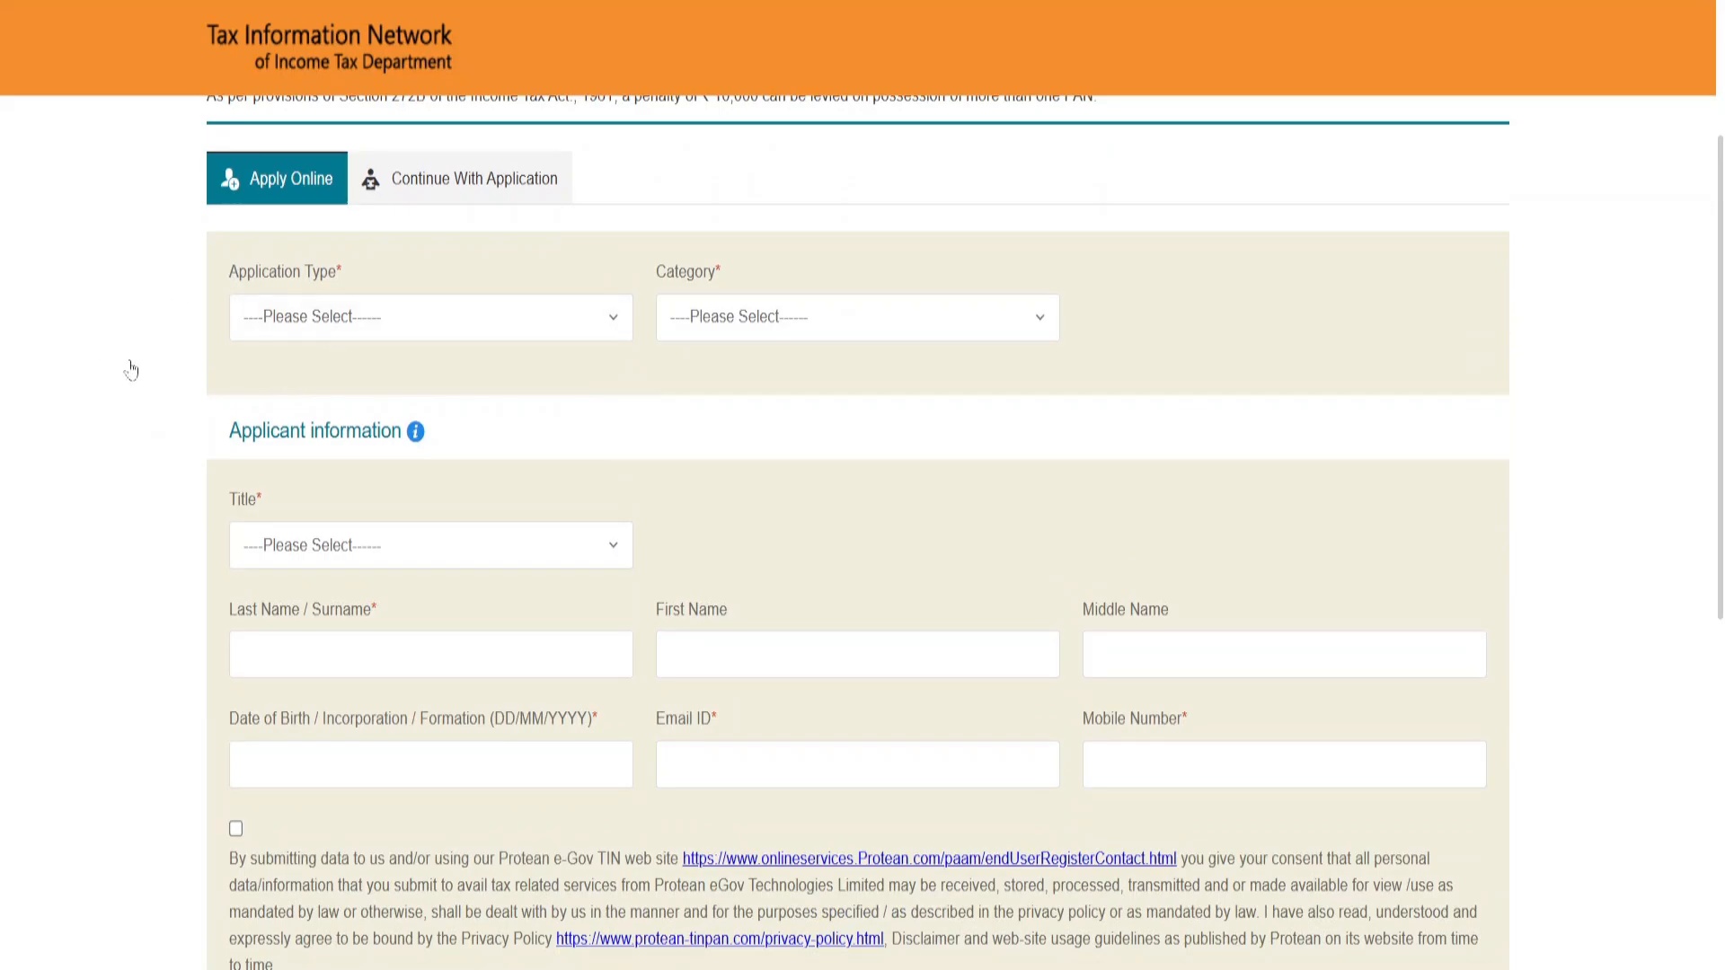
{"action": "left_click", "coordinate": [311, 331]}
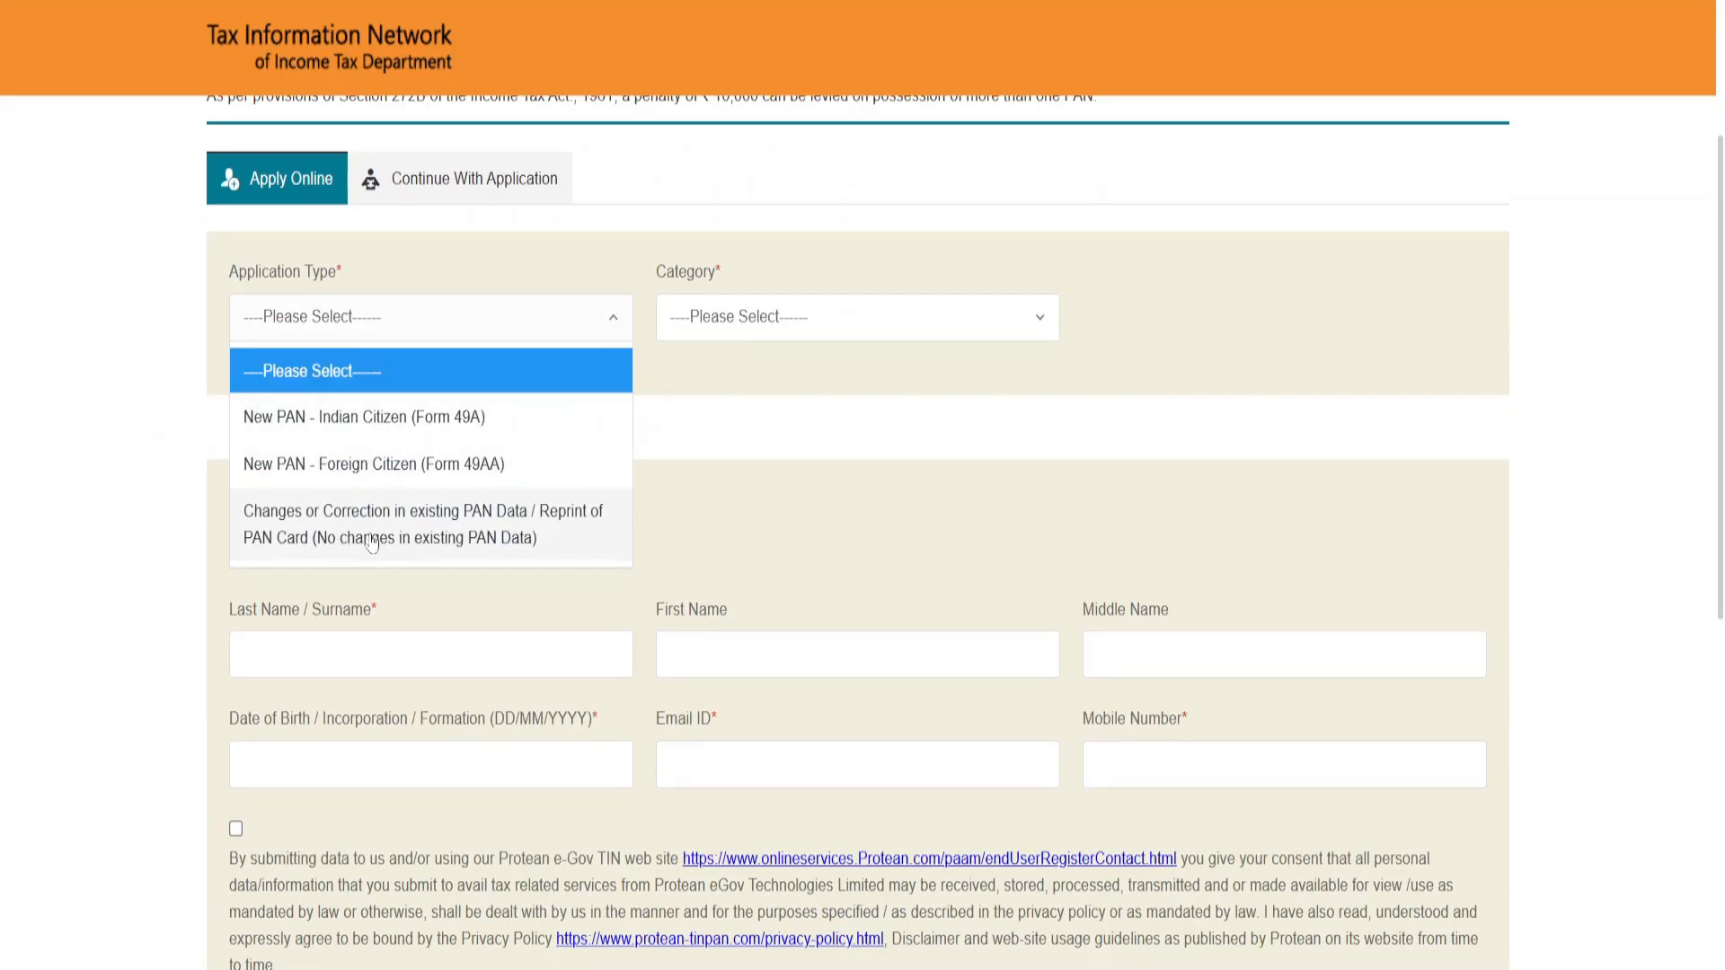
{"action": "left_click", "coordinate": [404, 538]}
{"action": "left_click", "coordinate": [723, 316]}
{"action": "left_click", "coordinate": [733, 429]}
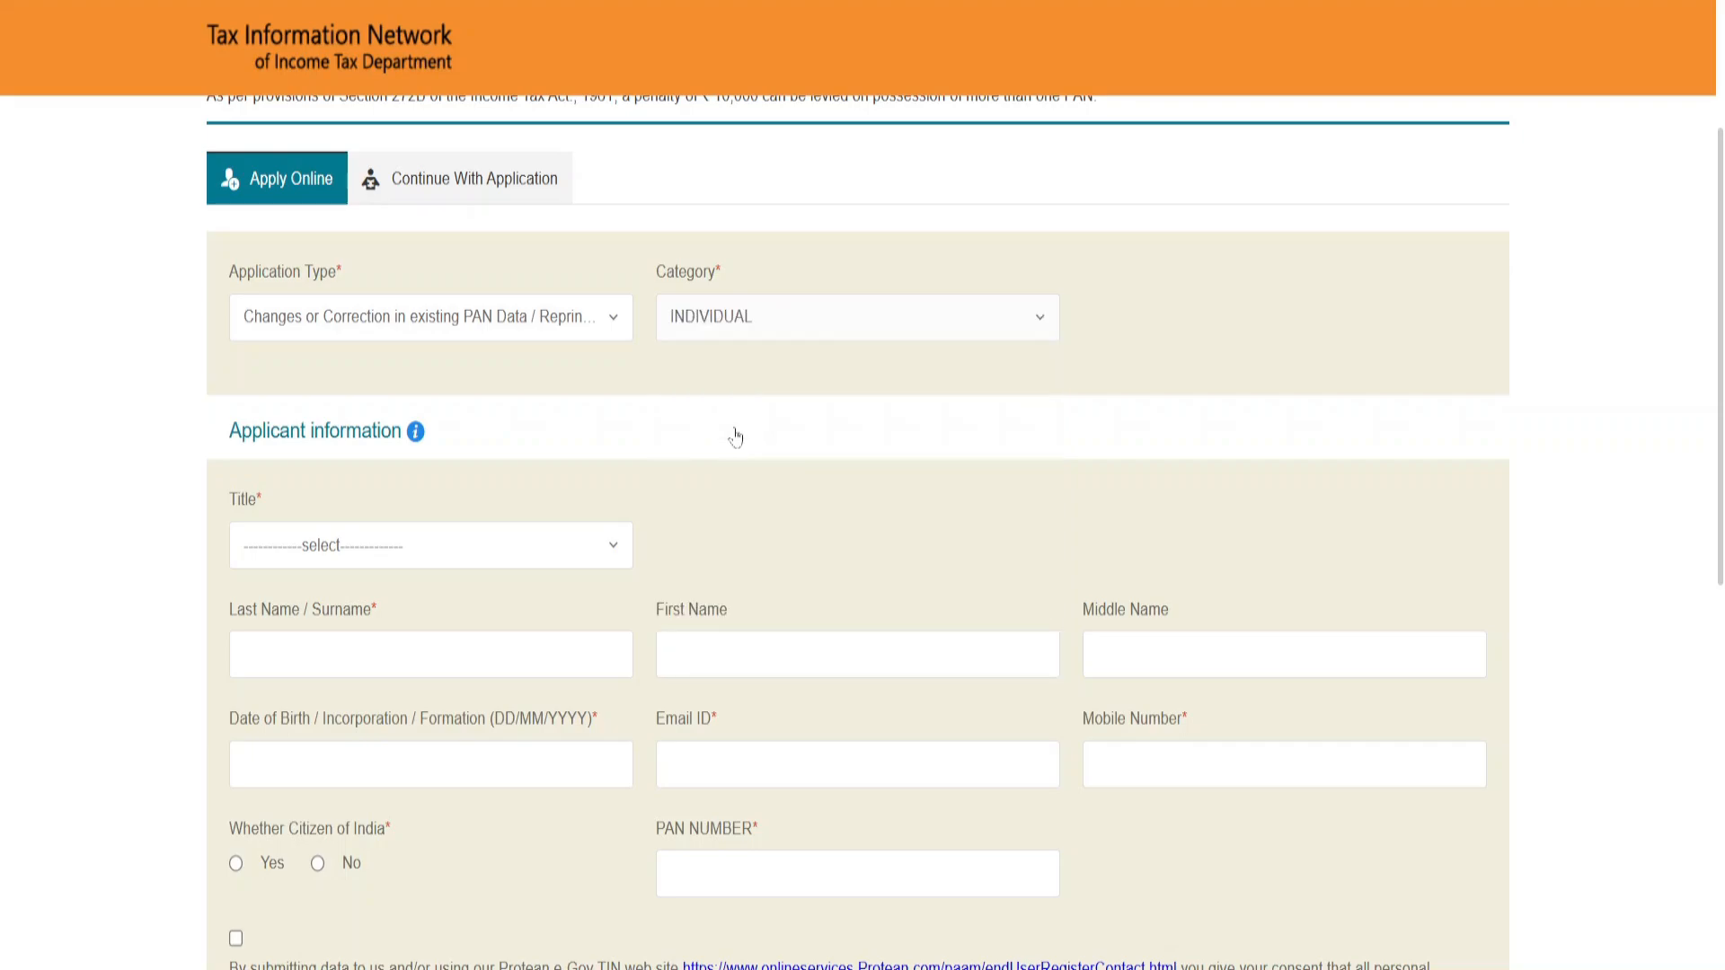
Step: Set the applicant's title to Shri in the applicant information
{"action": "scroll", "coordinate": [474, 443], "scroll_direction": "down", "scroll_amount": 3}
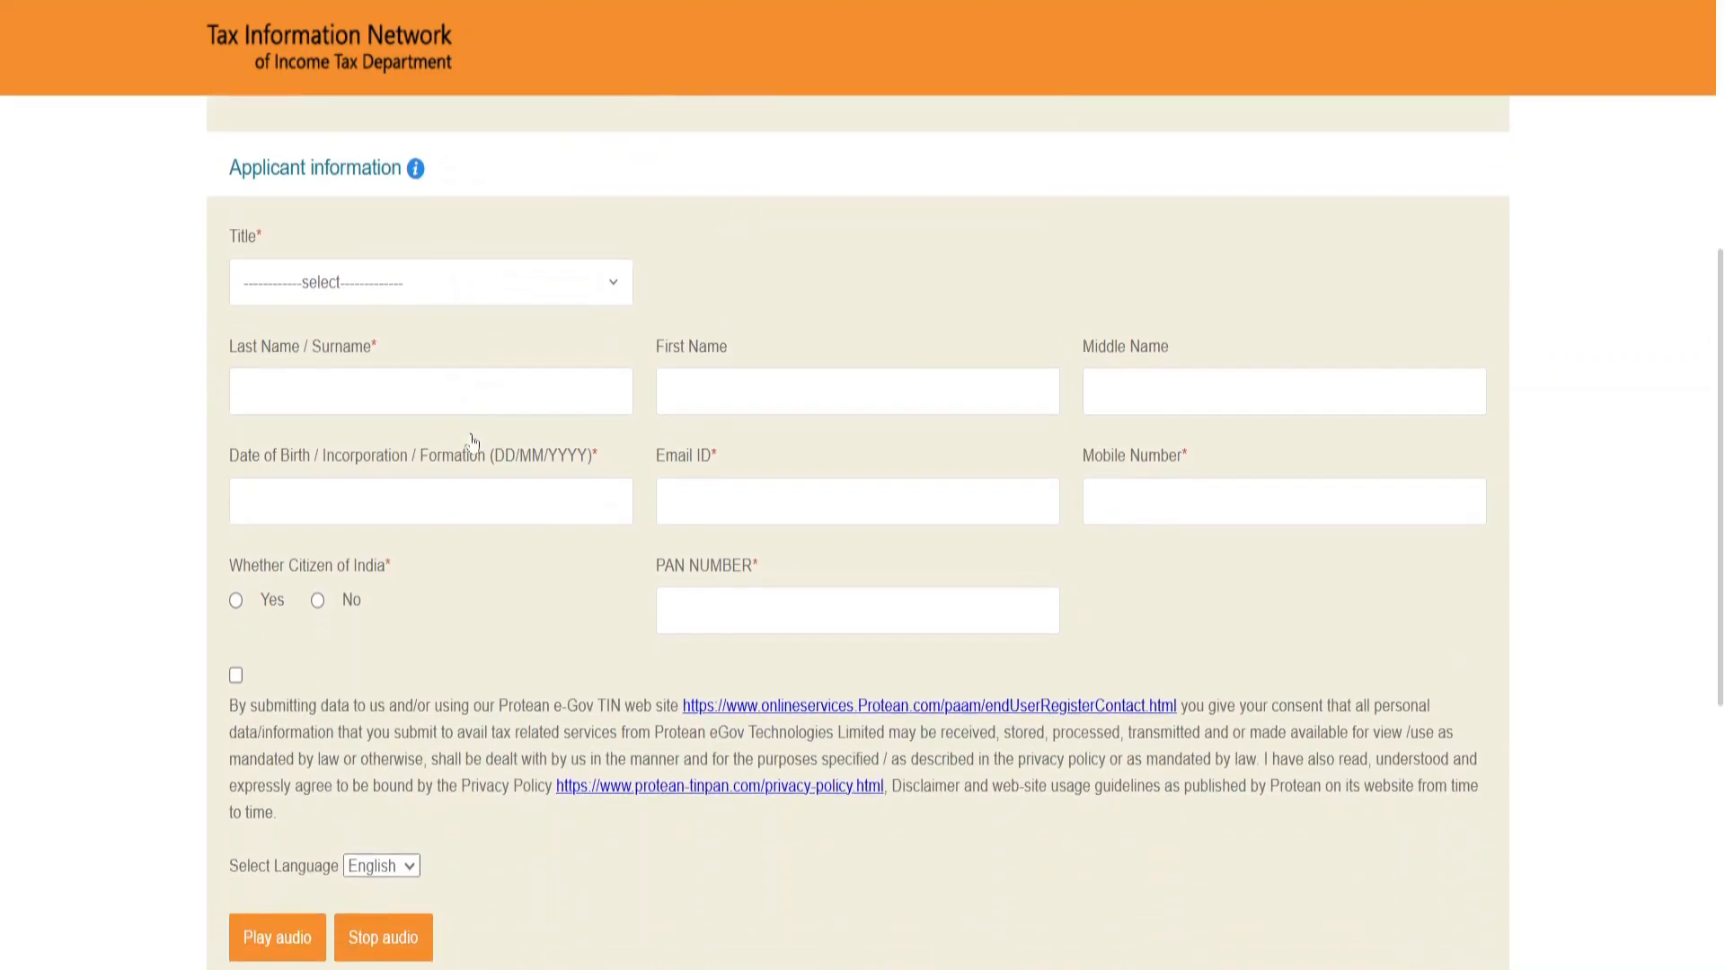
{"action": "left_click", "coordinate": [368, 286]}
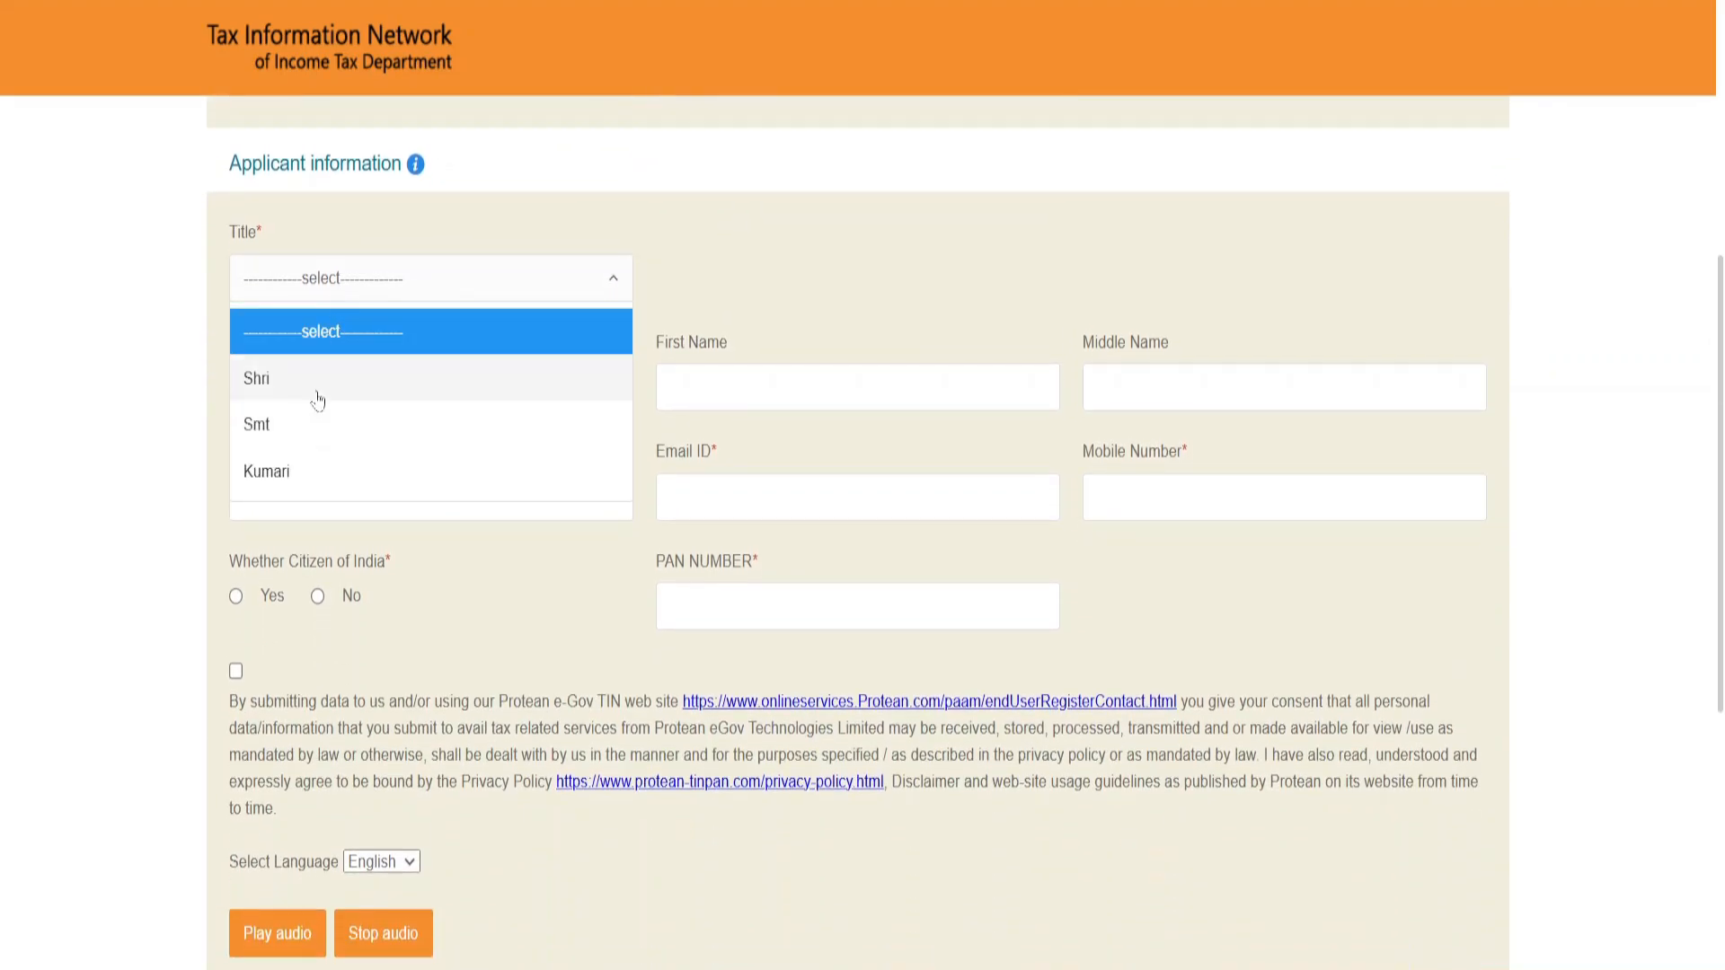
{"action": "left_click", "coordinate": [318, 401]}
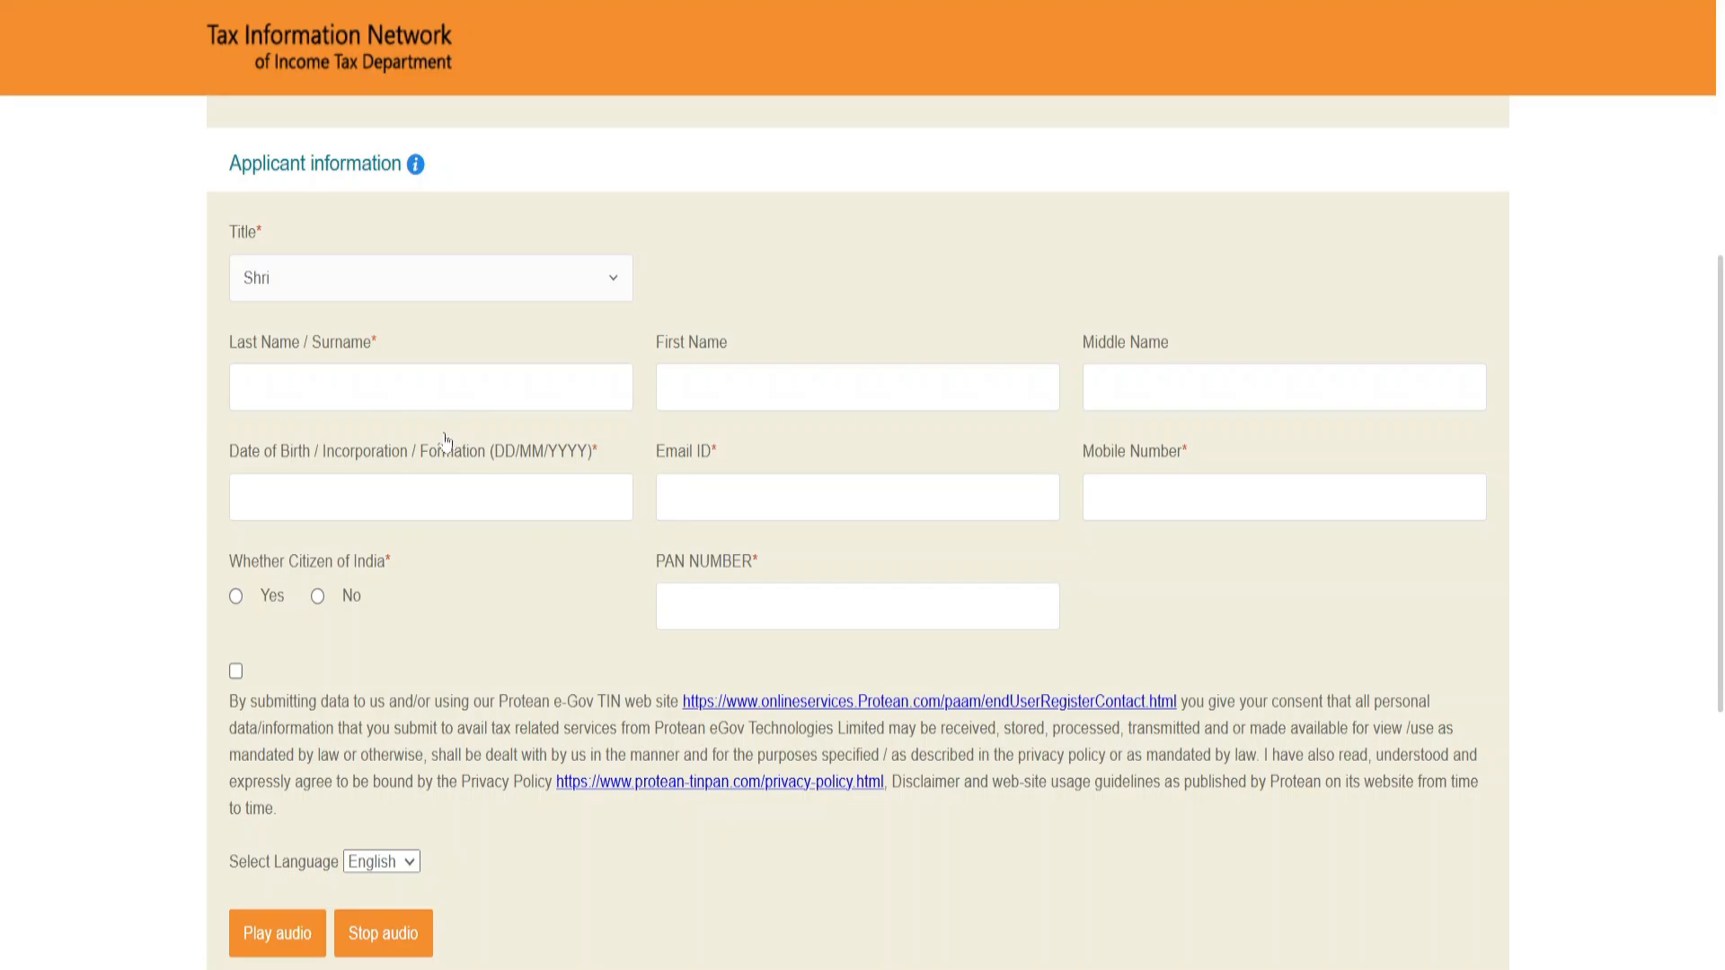
{"action": "left_click_drag", "start_coordinate": [241, 353], "coordinate": [342, 352]}
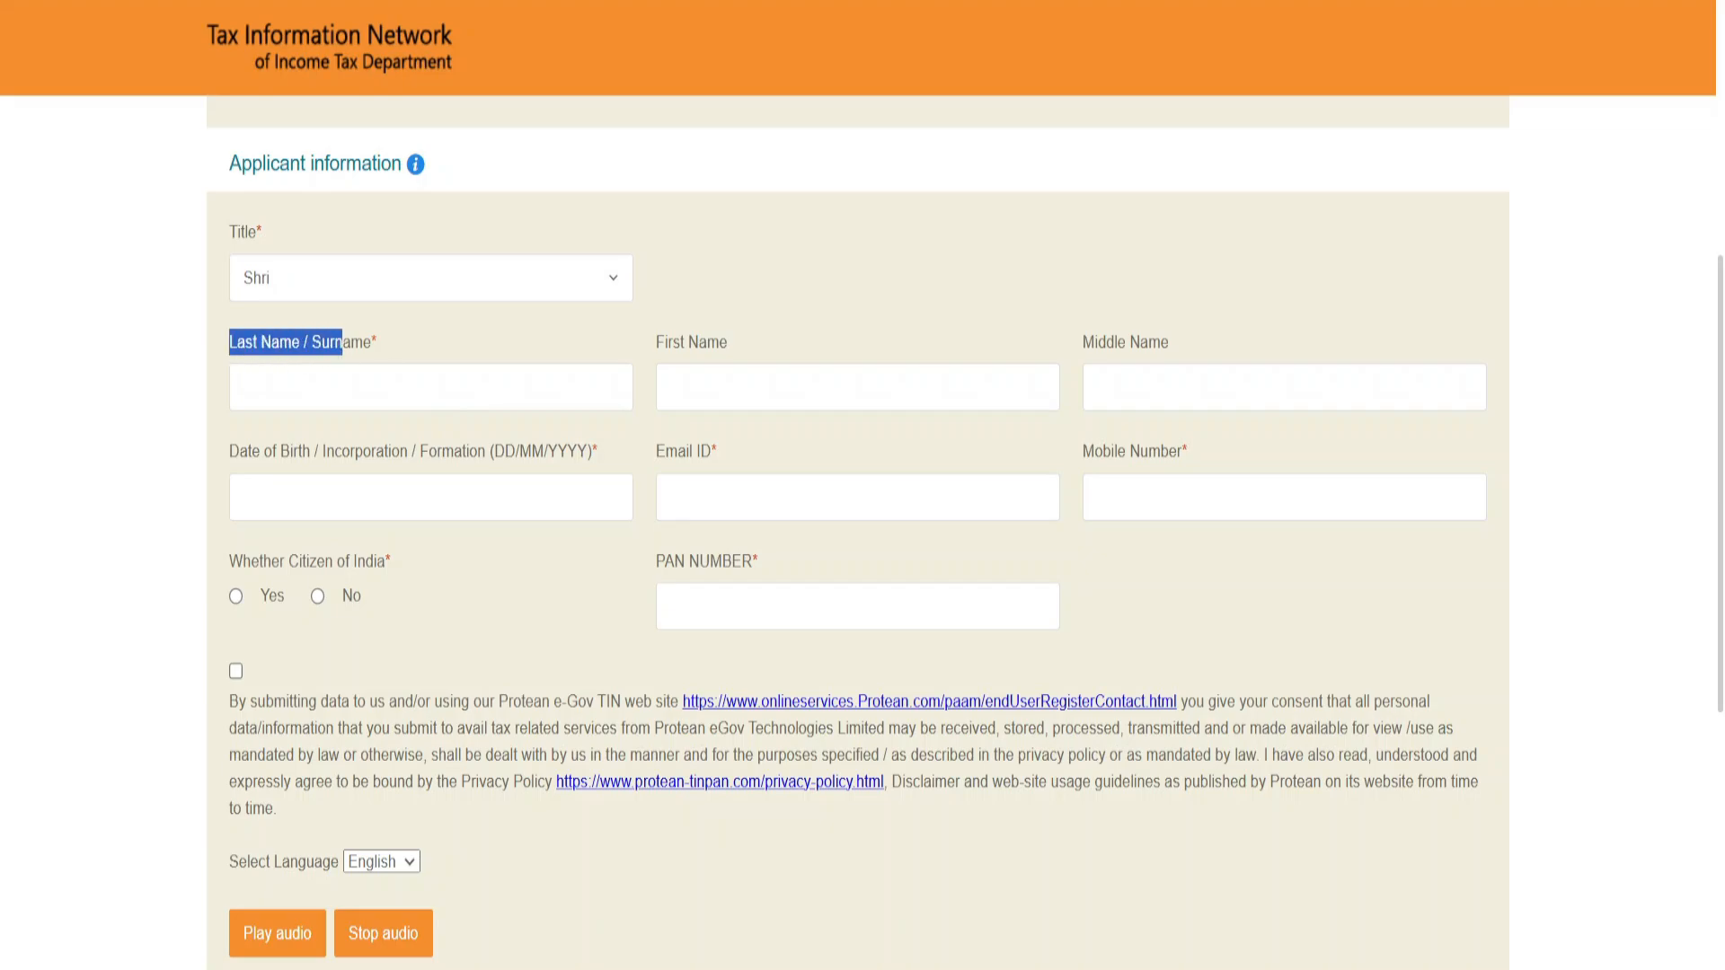
{"action": "left_click_drag", "start_coordinate": [650, 369], "coordinate": [720, 350]}
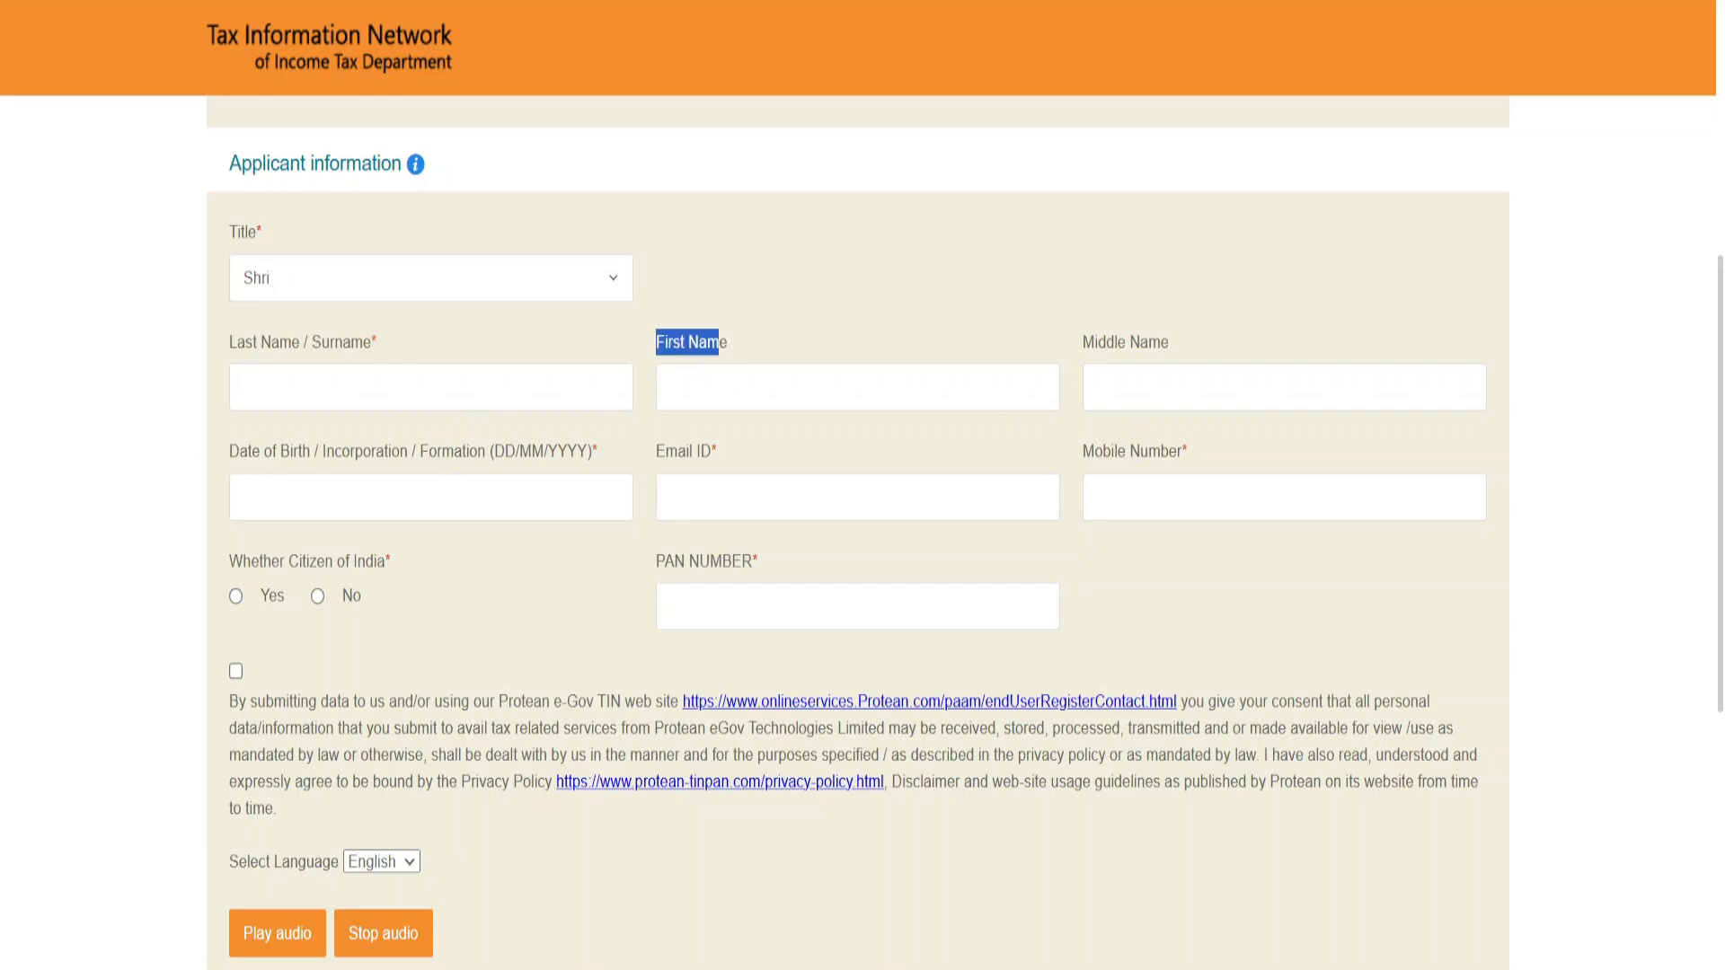
{"action": "left_click", "coordinate": [449, 500]}
{"action": "left_click", "coordinate": [845, 501]}
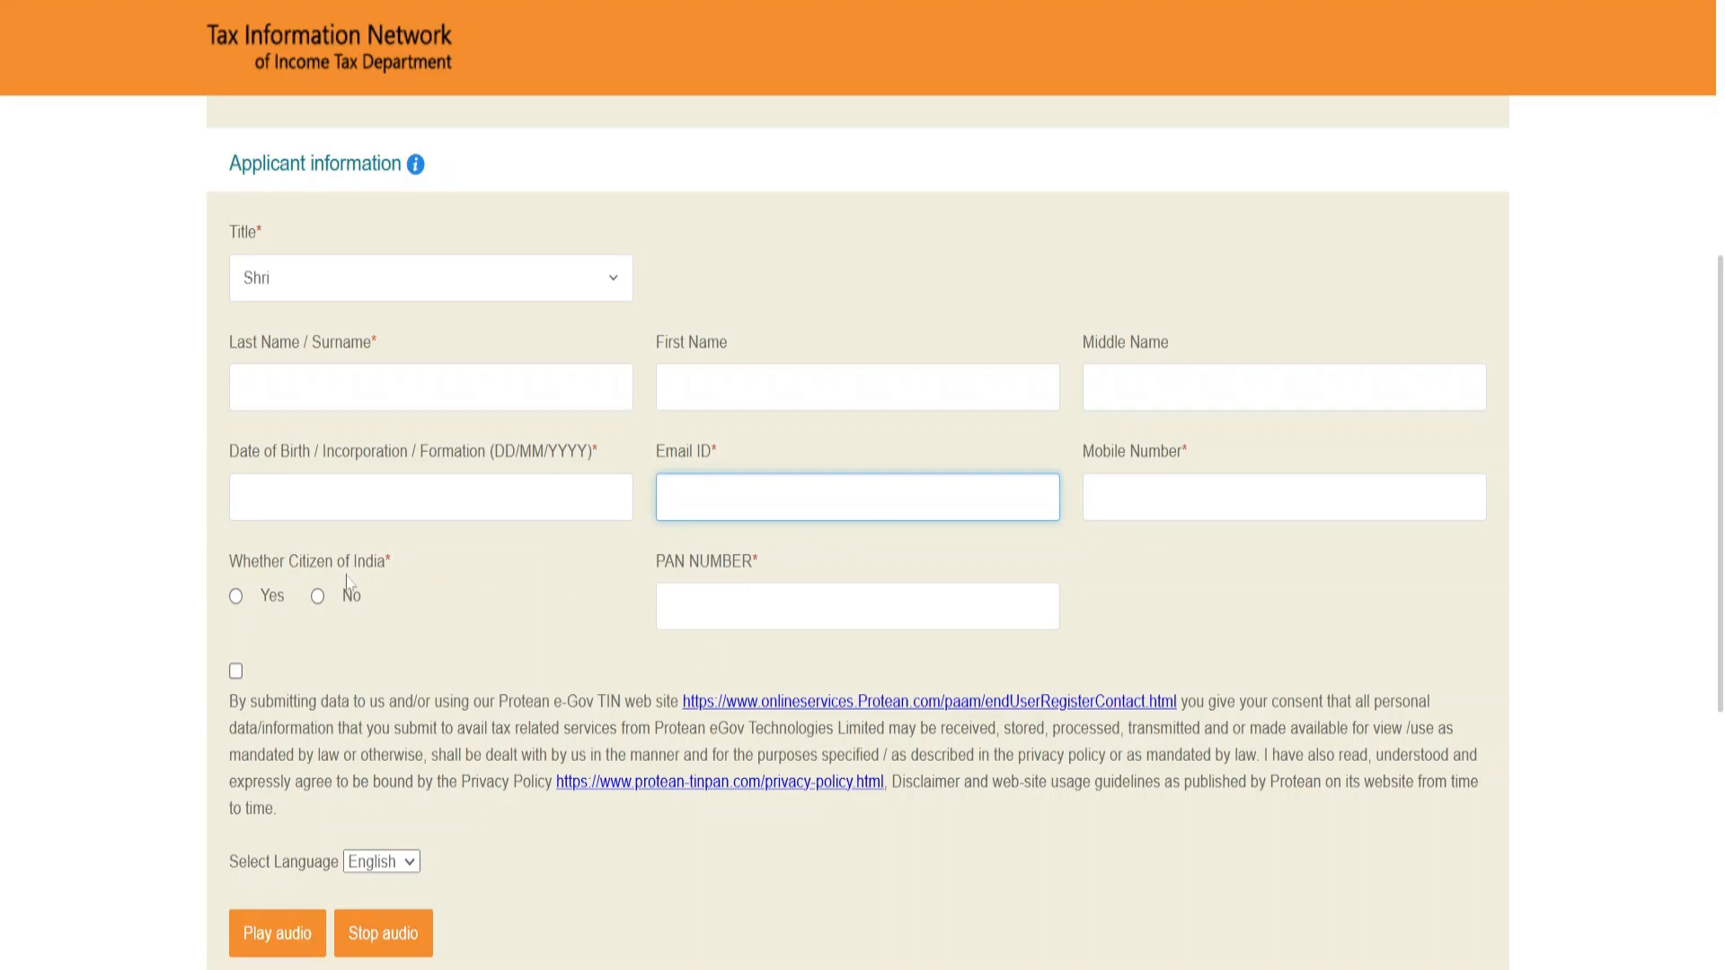
Step: Submit the initial application and continue with the PAN application form
{"action": "scroll", "coordinate": [238, 600], "scroll_direction": "down", "scroll_amount": 3}
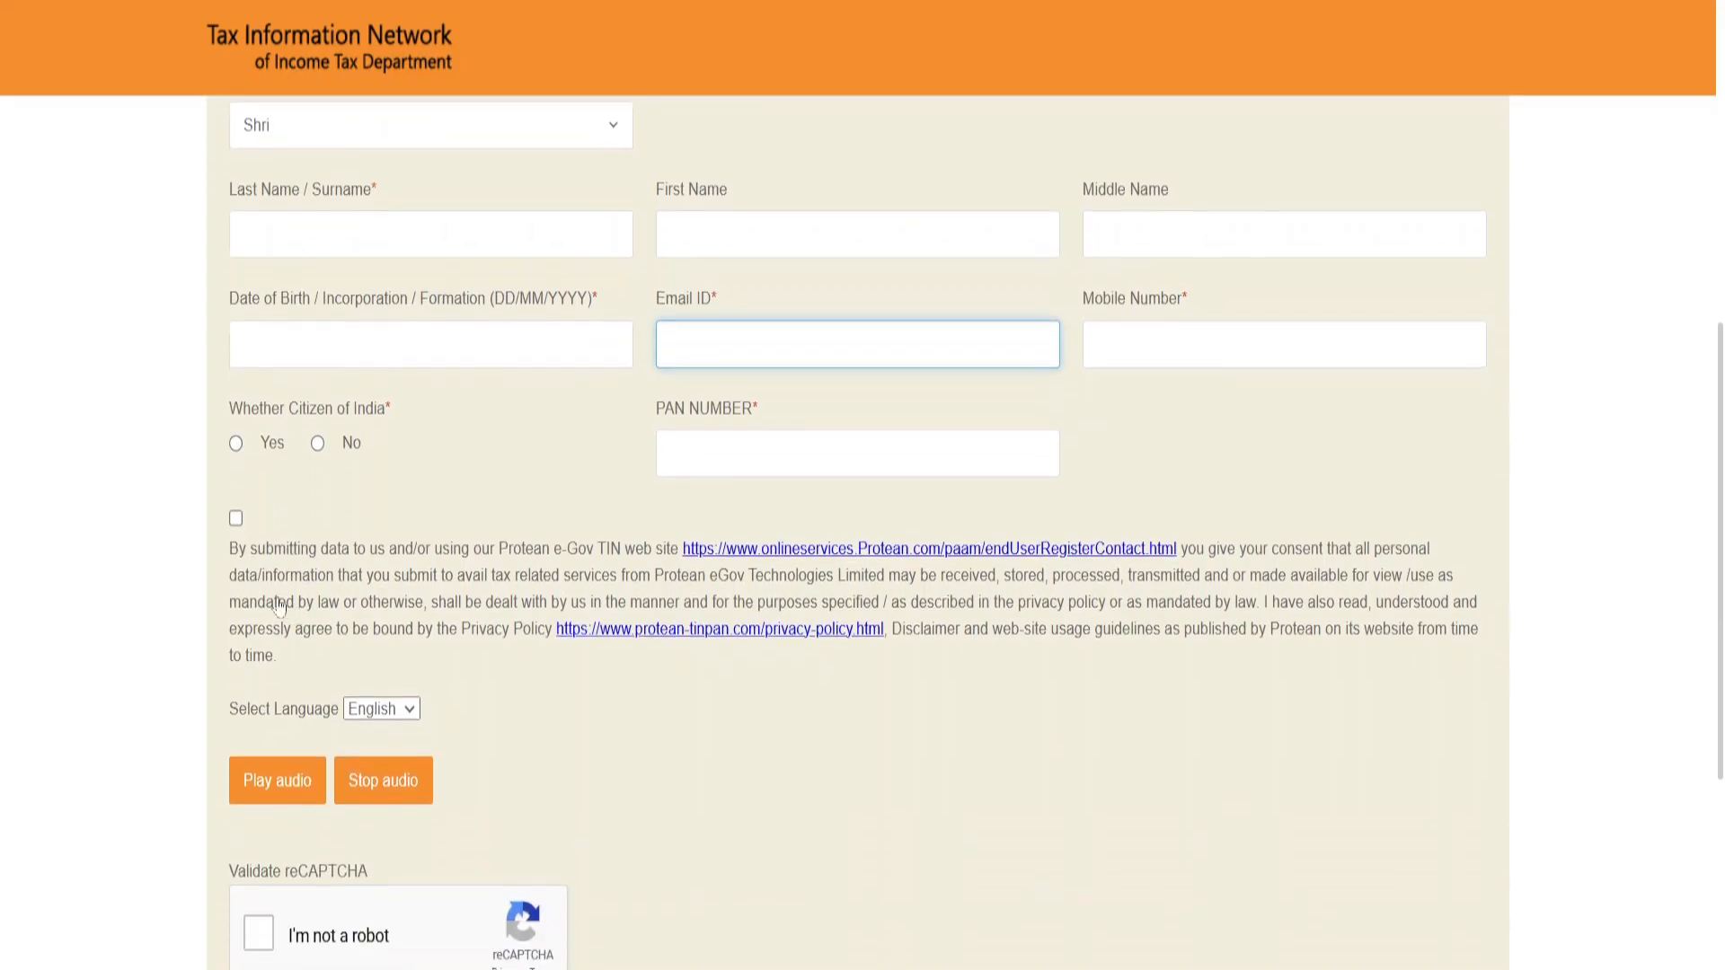
{"action": "scroll", "coordinate": [443, 795], "scroll_direction": "down", "scroll_amount": 3}
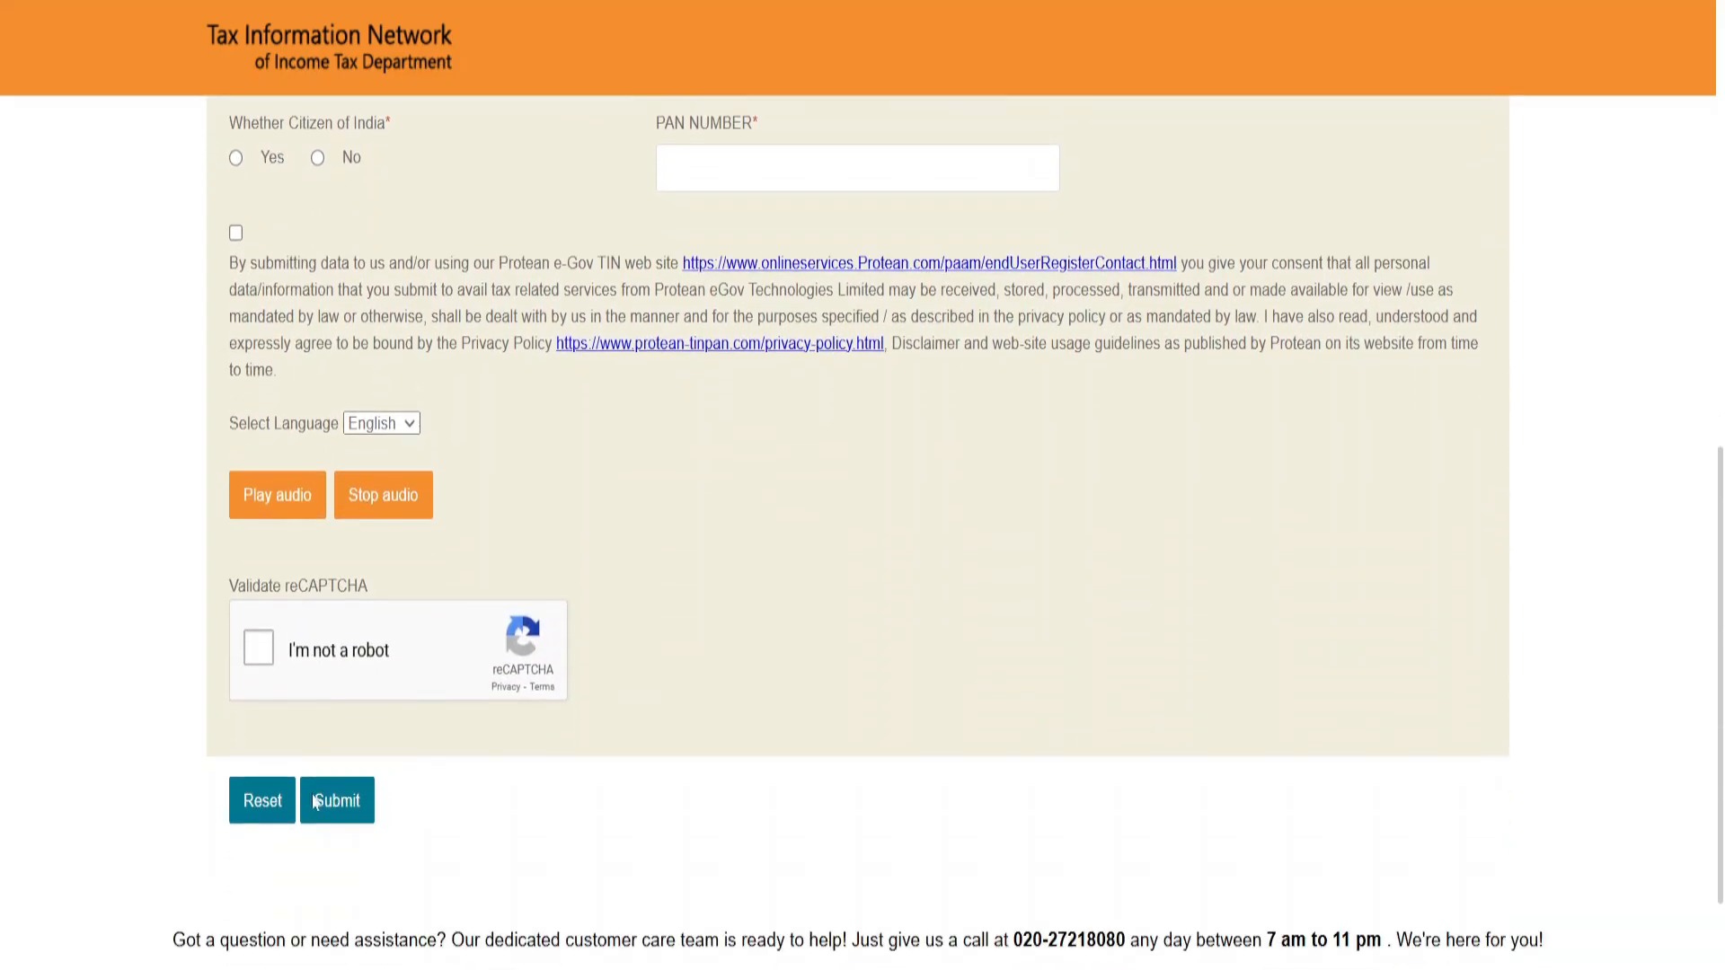
{"action": "left_click", "coordinate": [337, 704]}
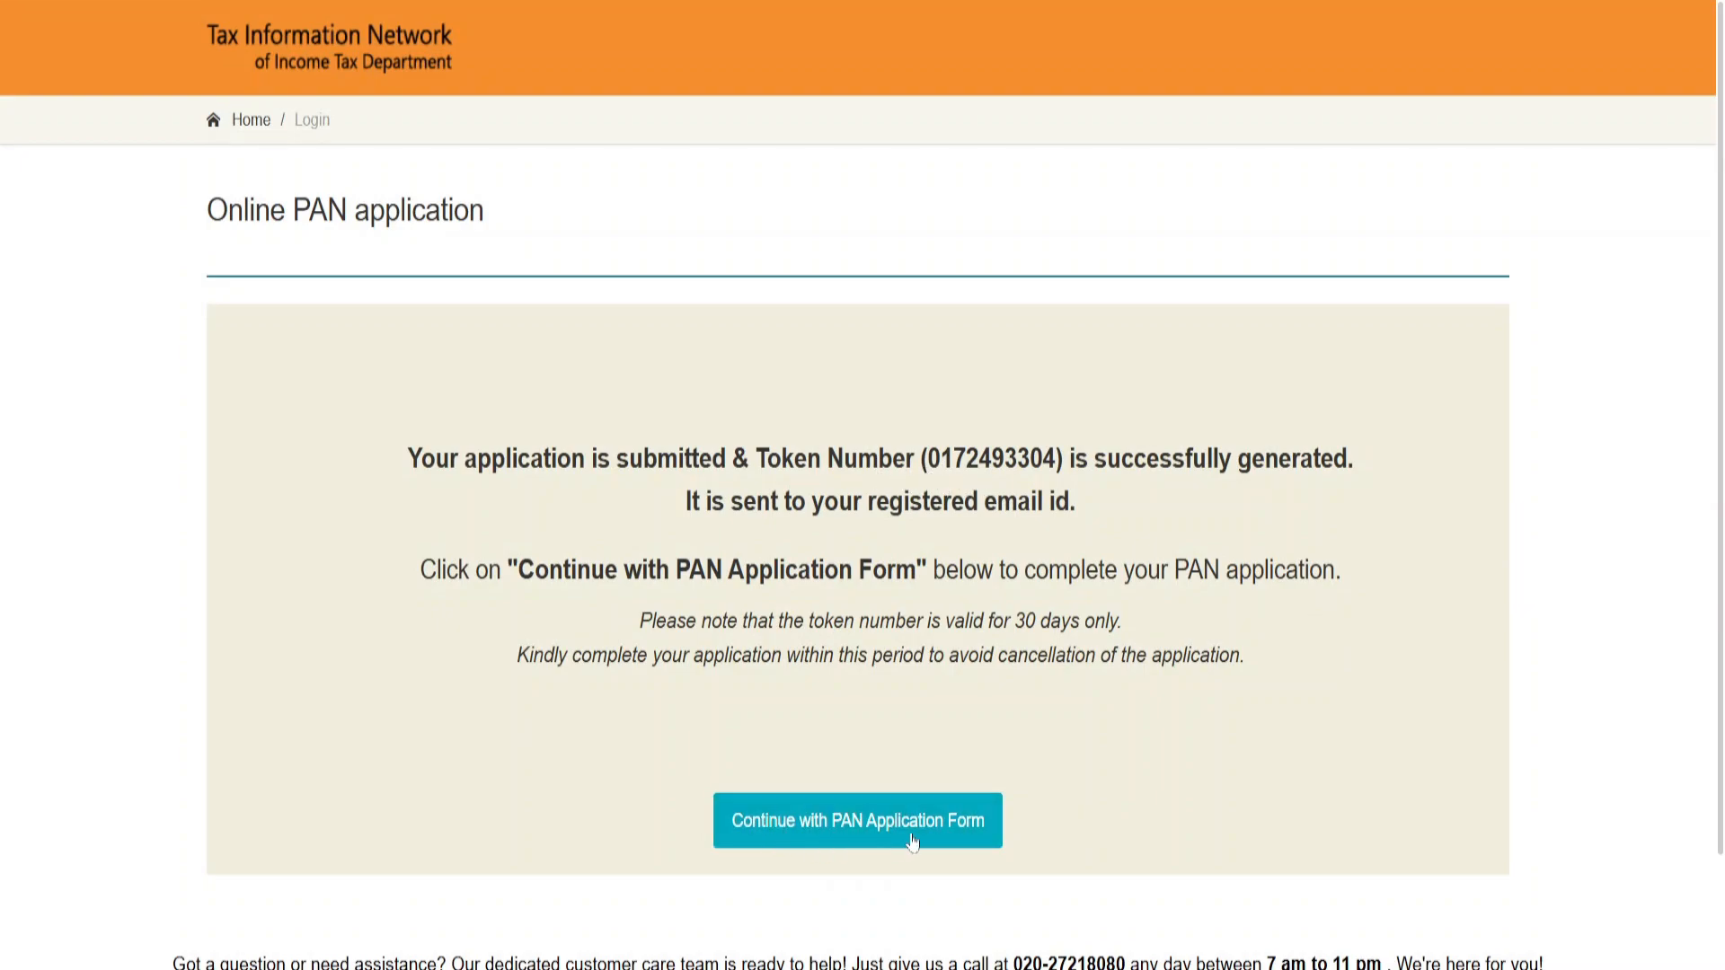
{"action": "left_click", "coordinate": [950, 837]}
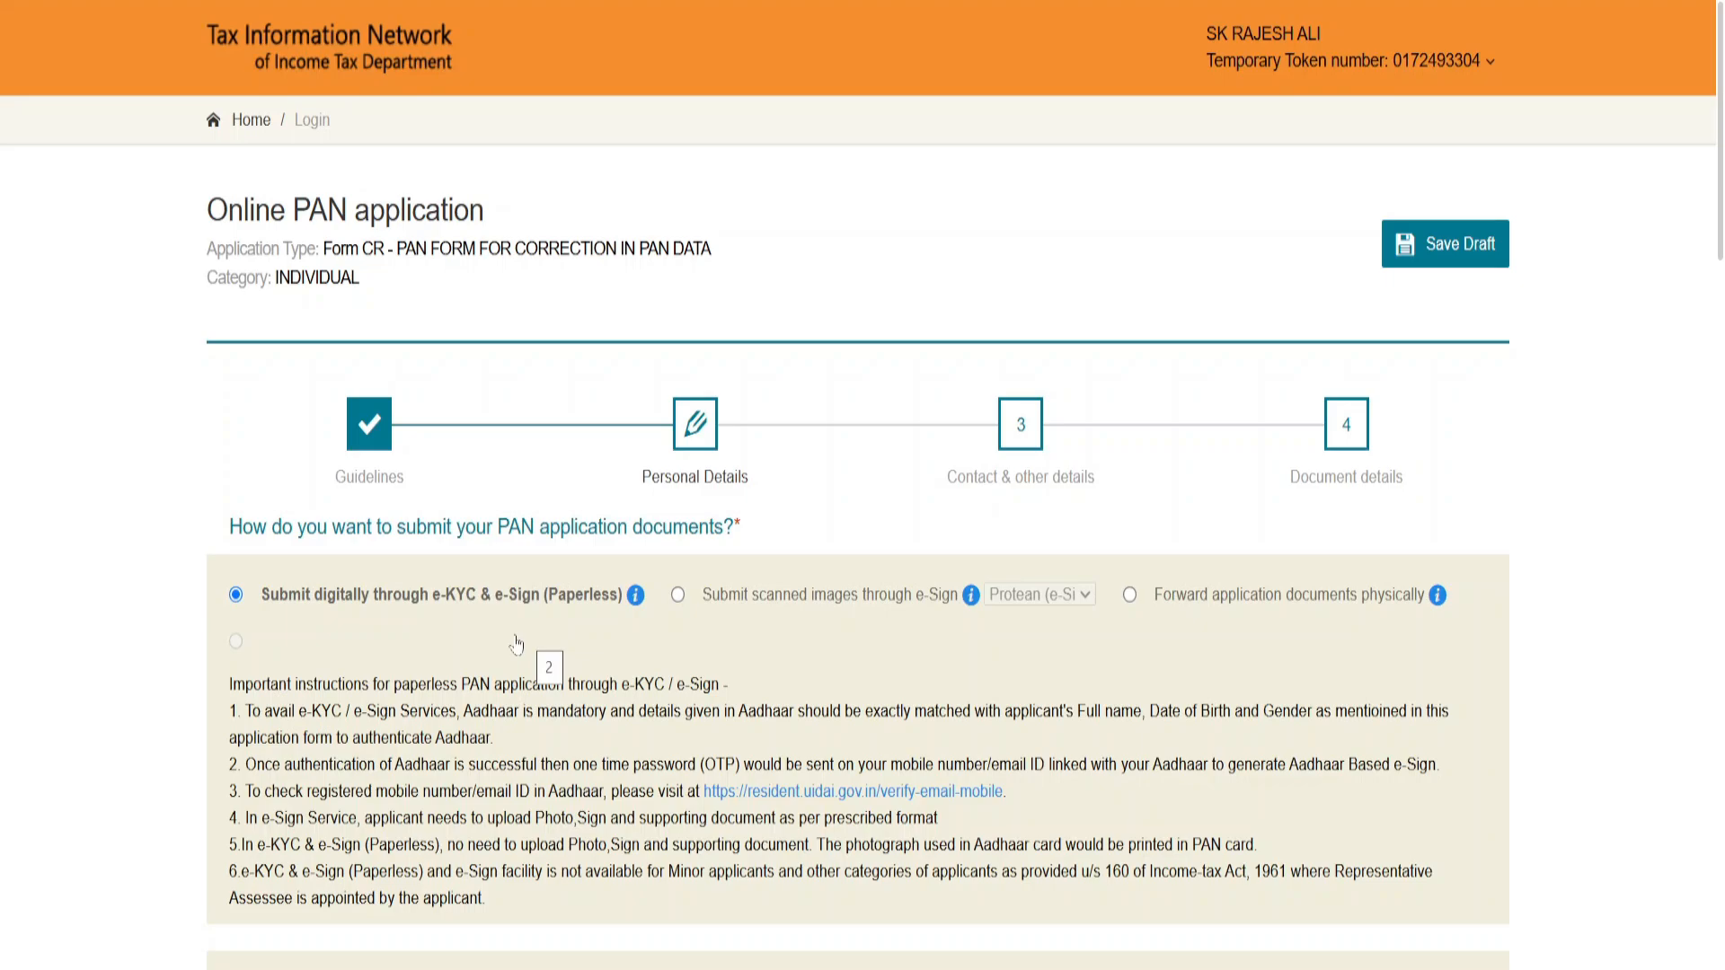
Step: Choose to submit the application documents as scanned images through Protean e-Sign
{"action": "left_click", "coordinate": [679, 598]}
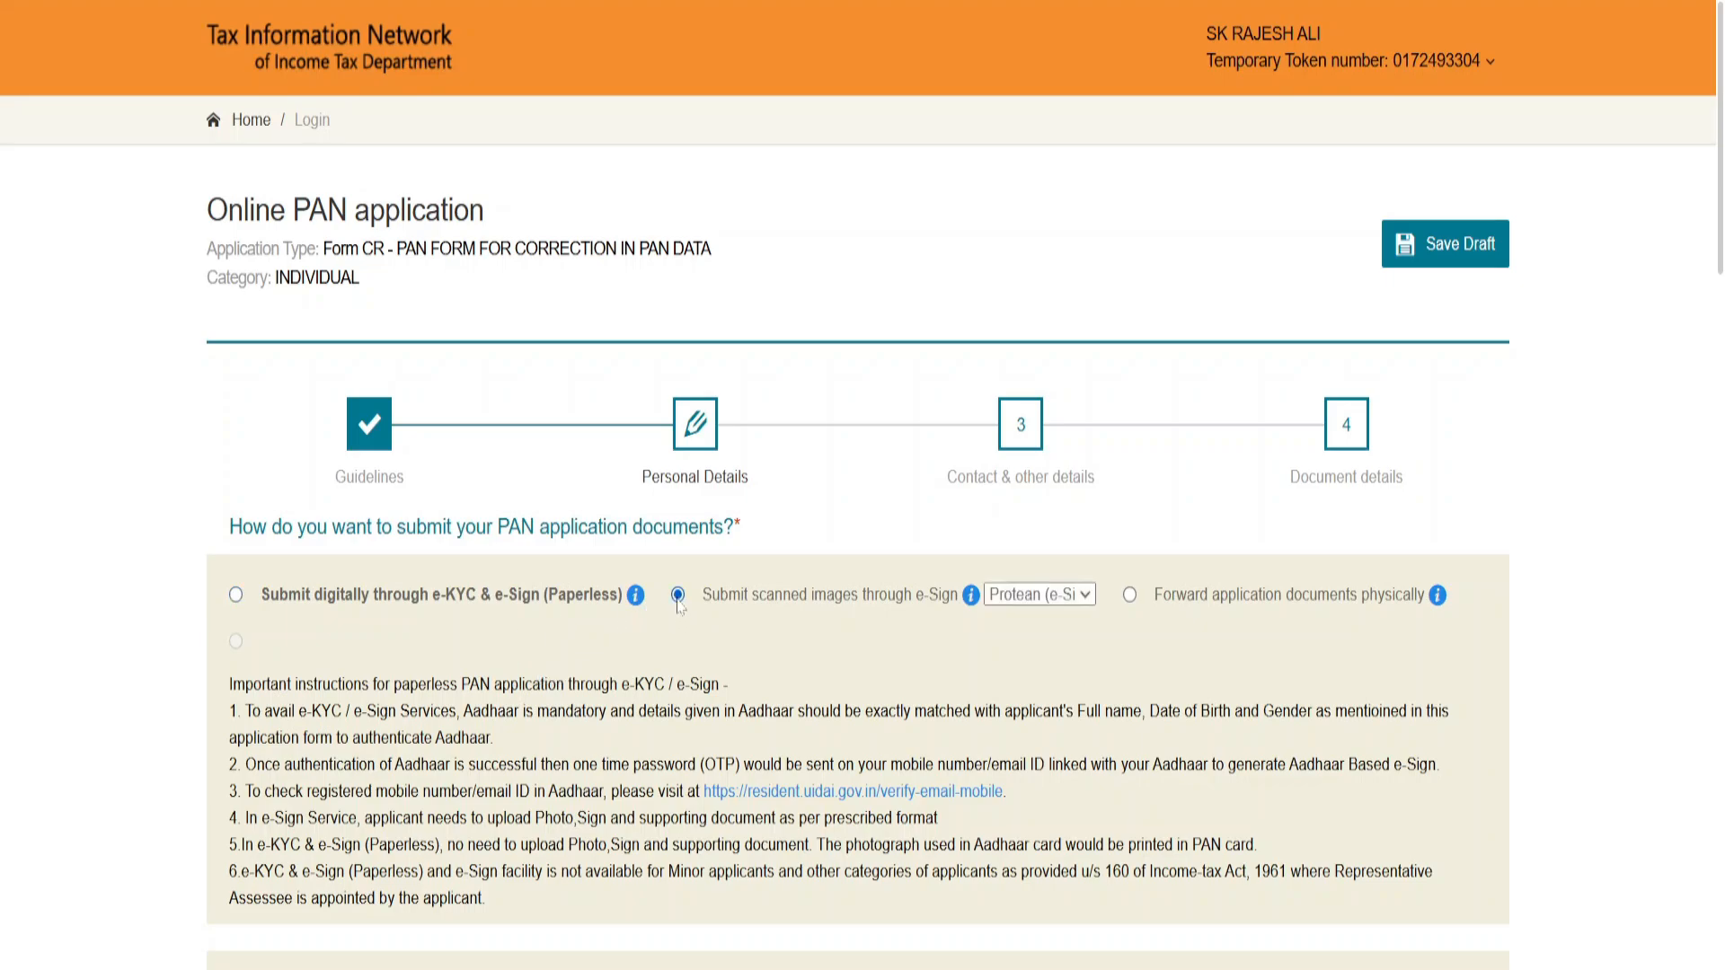
{"action": "left_click", "coordinate": [1062, 594]}
{"action": "left_click", "coordinate": [1062, 594]}
{"action": "scroll", "coordinate": [866, 632], "scroll_direction": "down", "scroll_amount": 1}
{"action": "scroll", "coordinate": [866, 631], "scroll_direction": "down", "scroll_amount": 3}
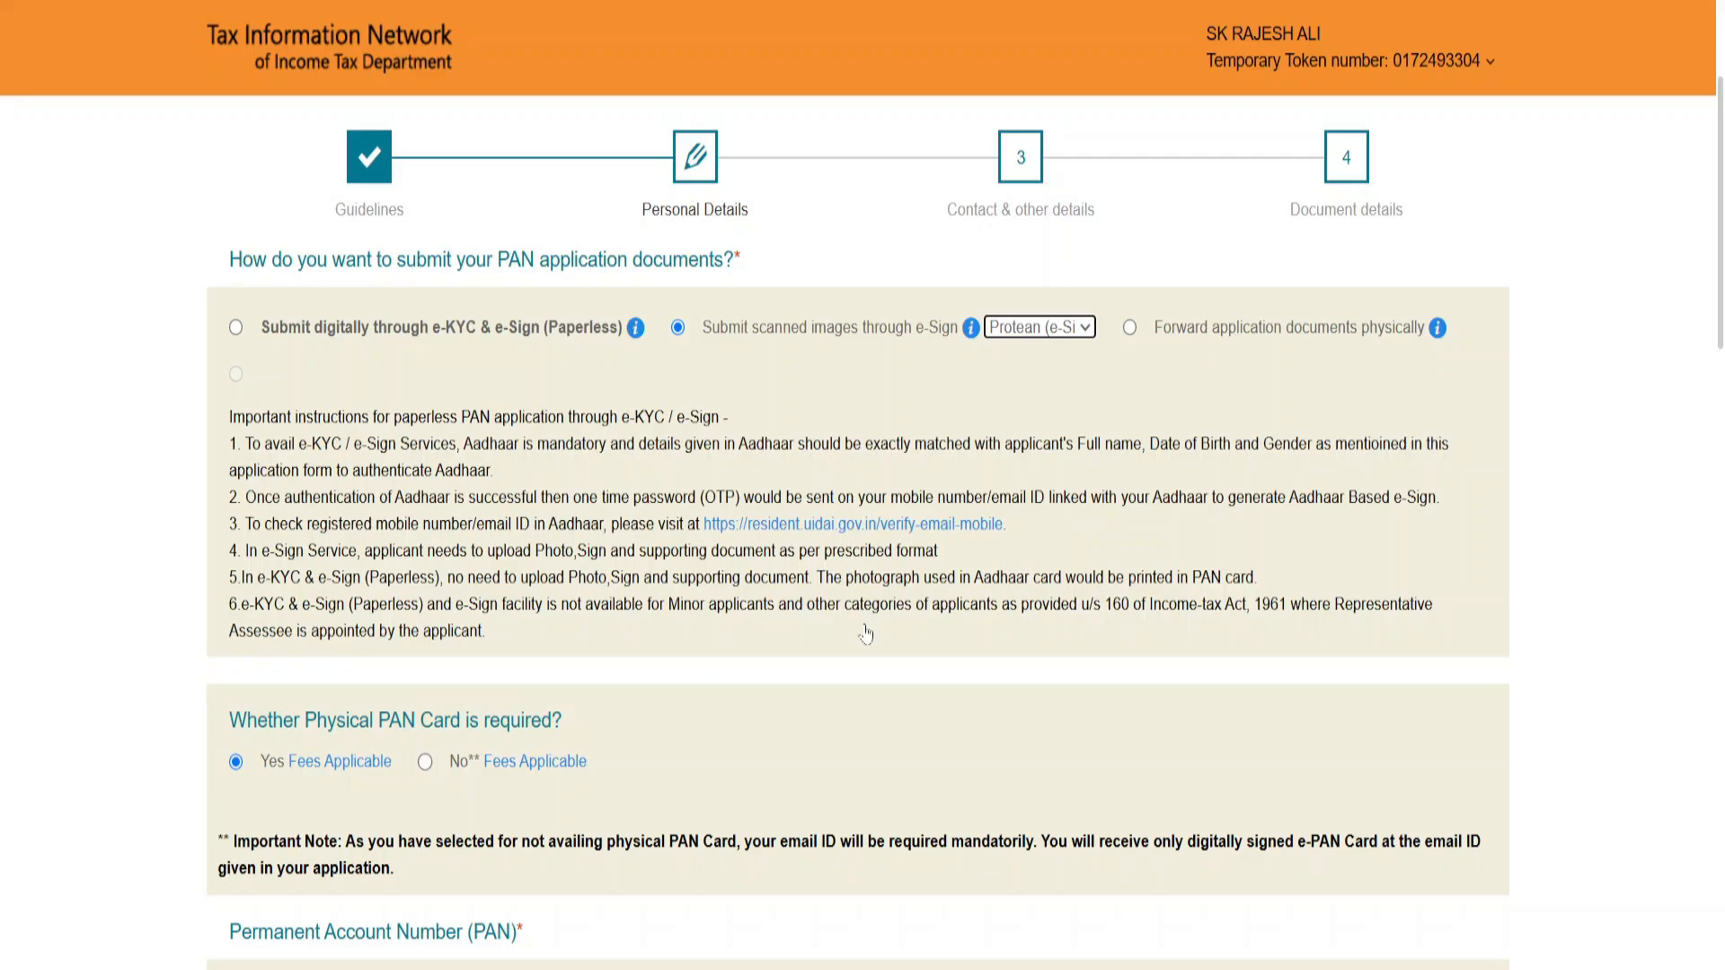
Step: Open the Aadhaar last-four-digits field and the Name As Per Aadhaar field for entry
{"action": "scroll", "coordinate": [866, 634], "scroll_direction": "down", "scroll_amount": 8}
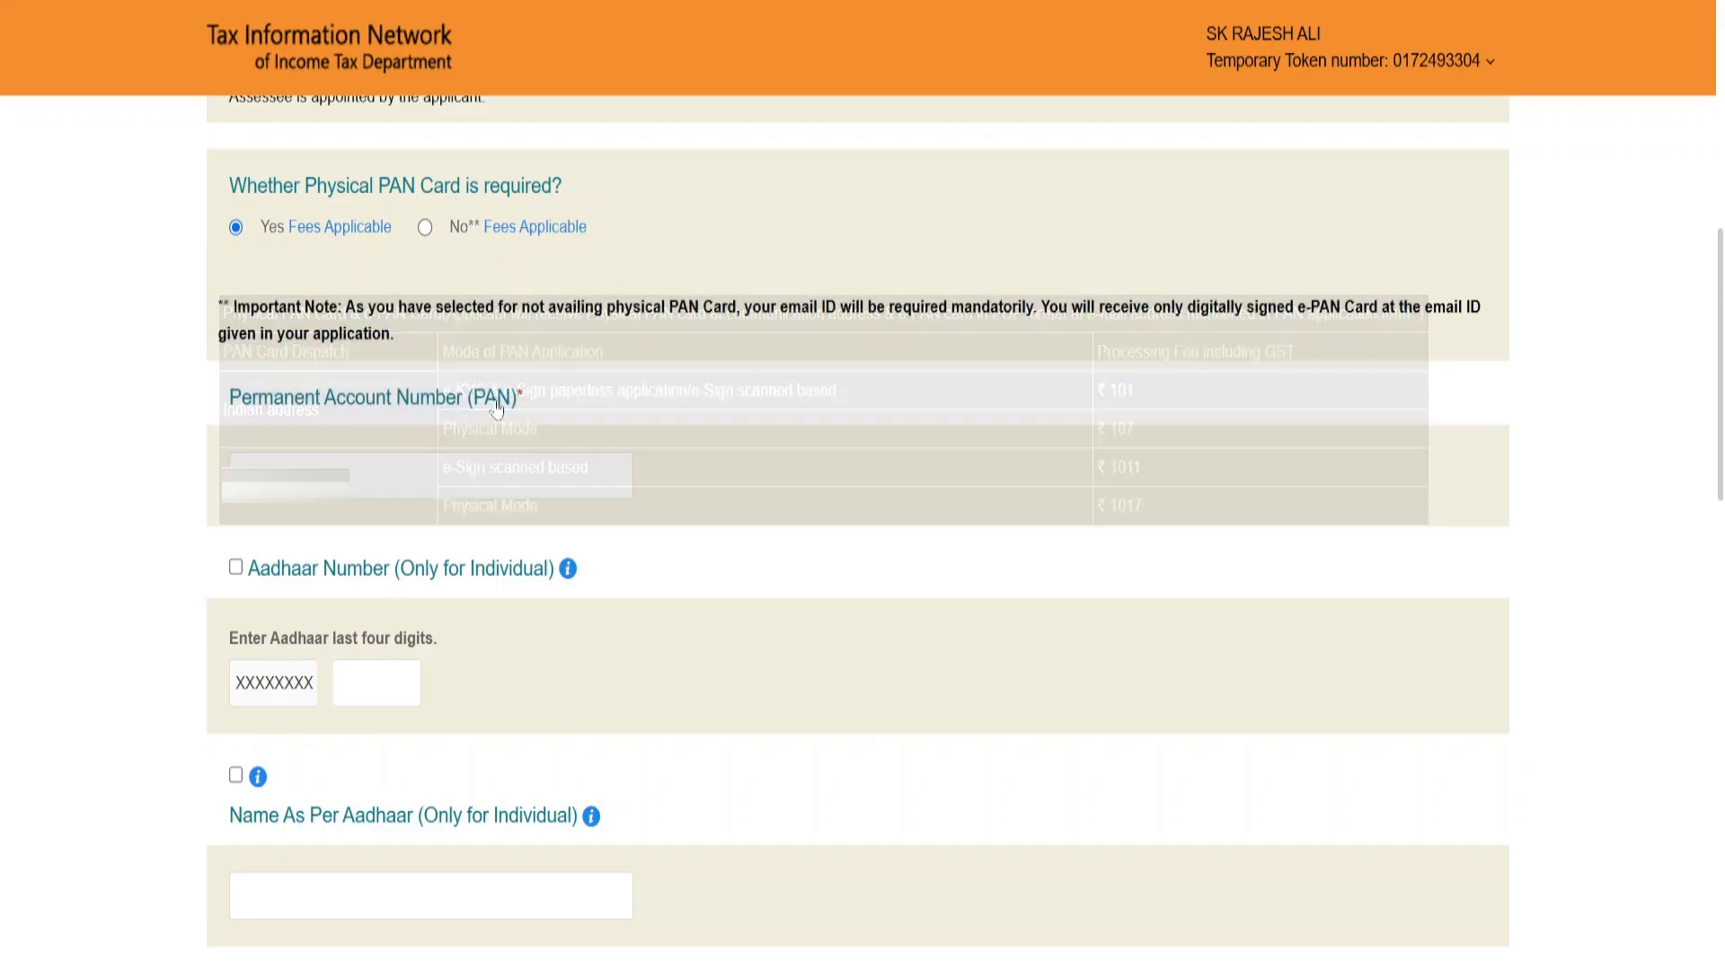
{"action": "left_click", "coordinate": [378, 683]}
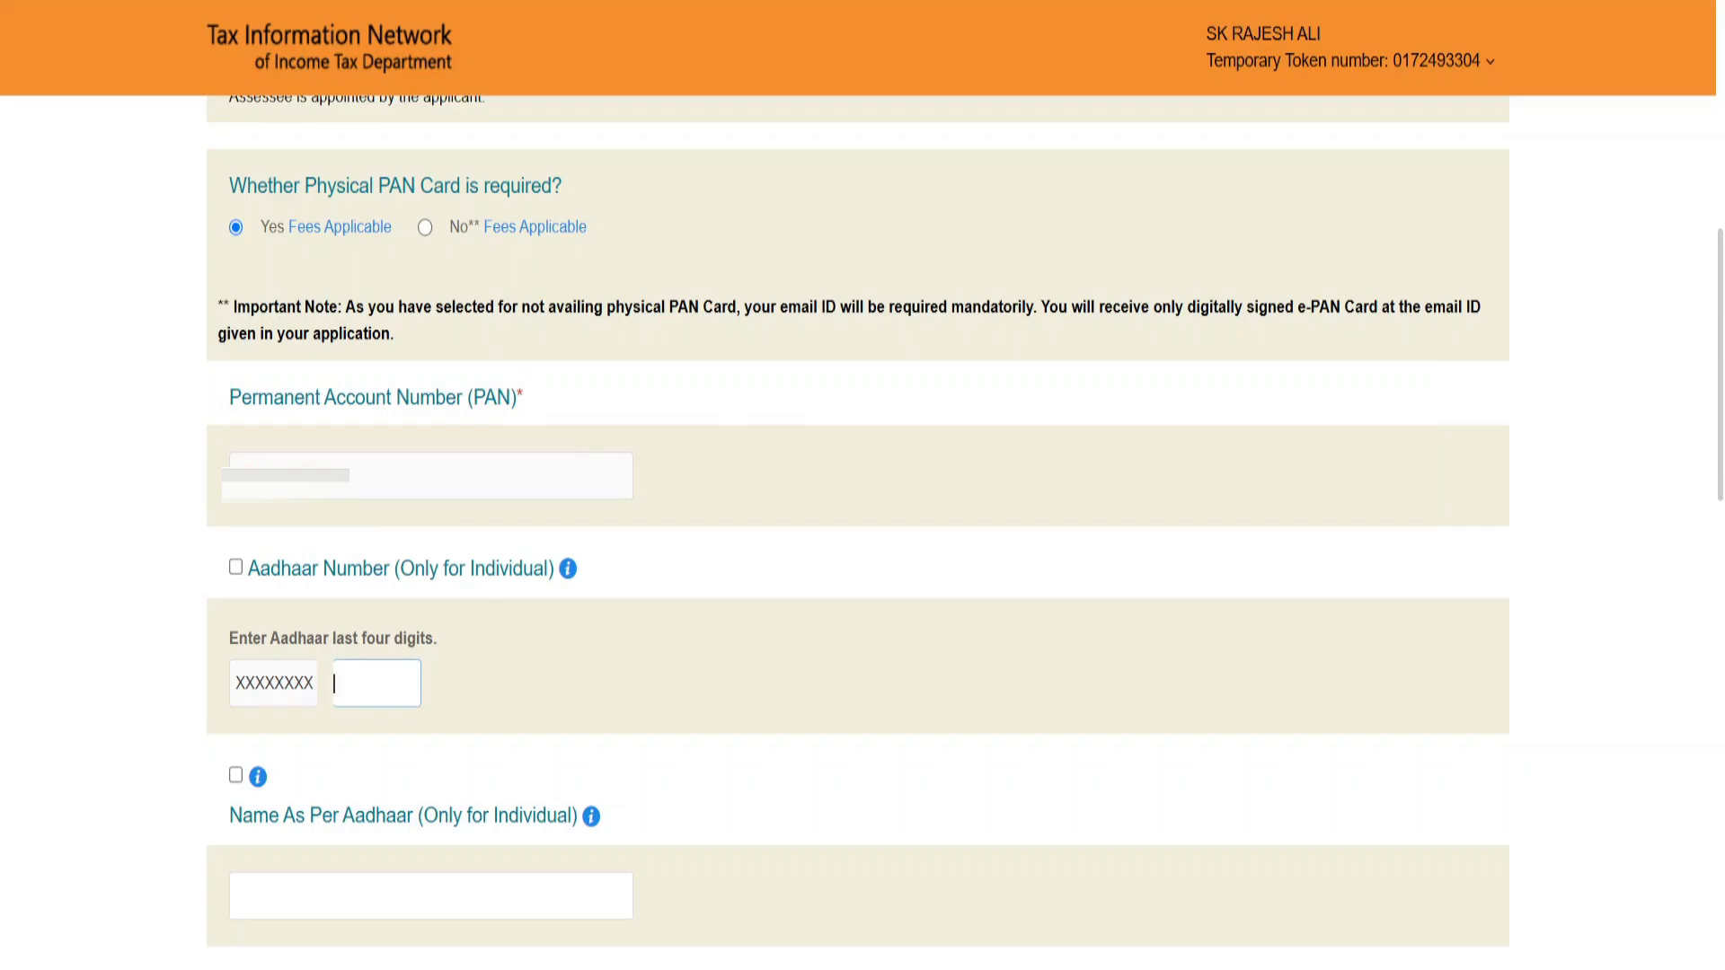
{"action": "scroll", "coordinate": [224, 162], "scroll_direction": "down", "scroll_amount": 6}
{"action": "left_click_drag", "start_coordinate": [226, 155], "coordinate": [416, 166]}
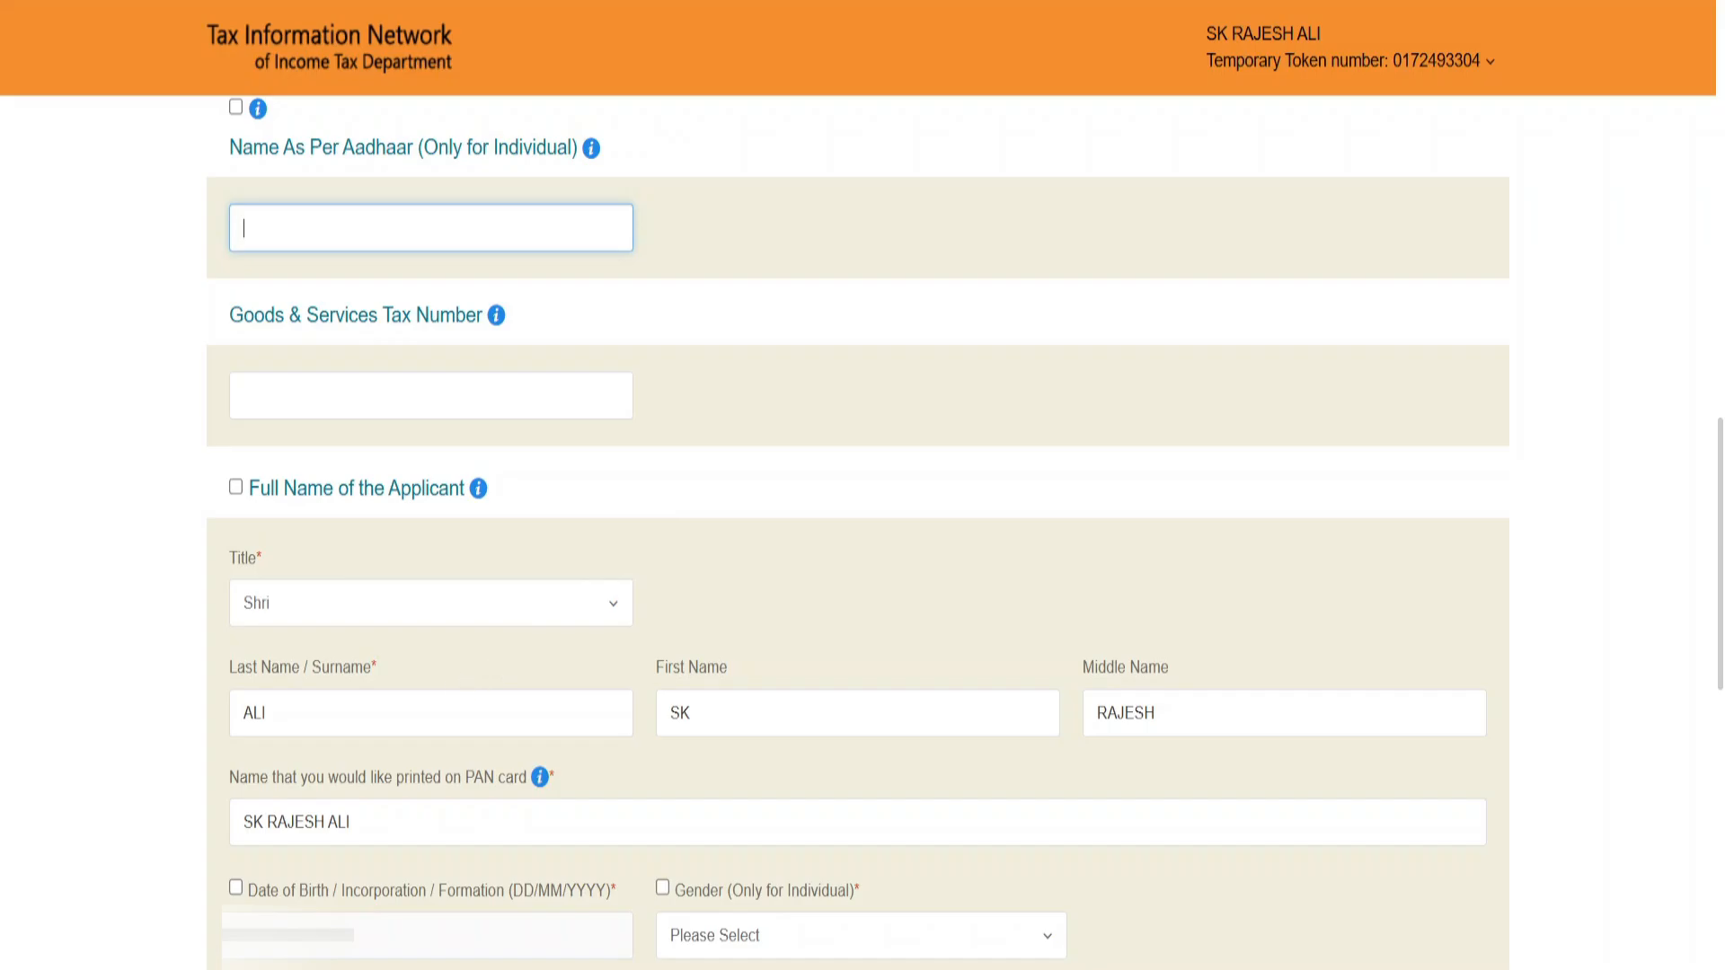
Step: Set the applicant's gender to Male
{"action": "left_click", "coordinate": [774, 944]}
{"action": "left_click", "coordinate": [710, 802]}
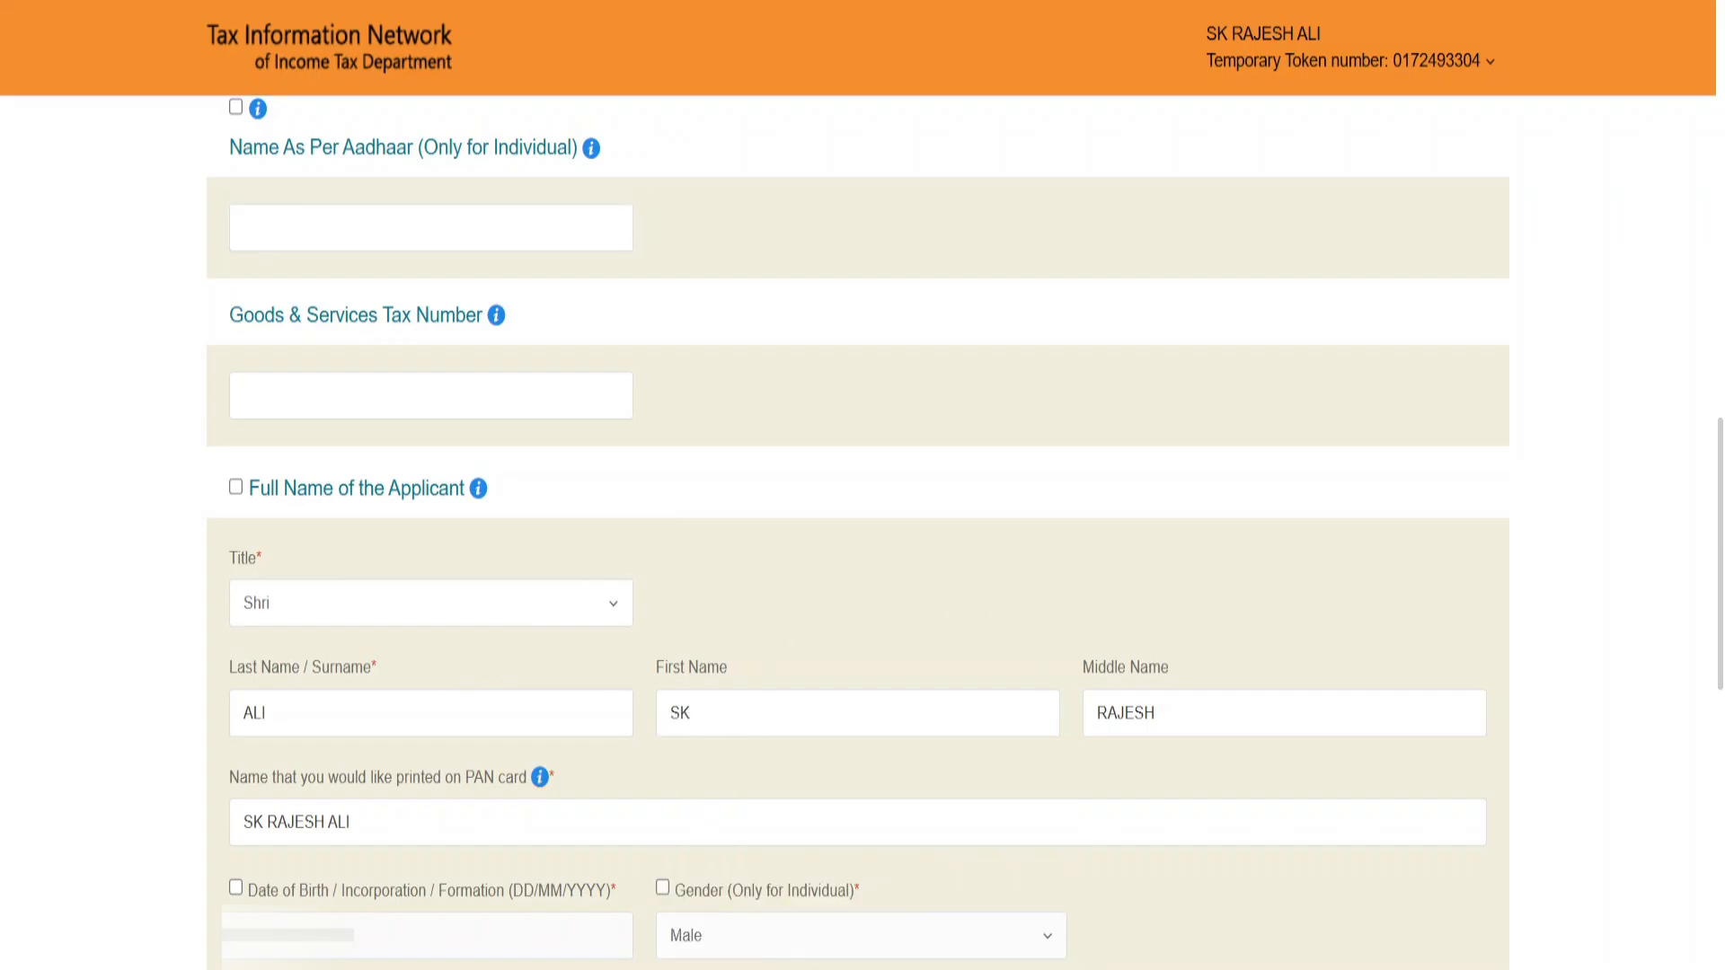
{"action": "scroll", "coordinate": [847, 296], "scroll_direction": "down", "scroll_amount": 10}
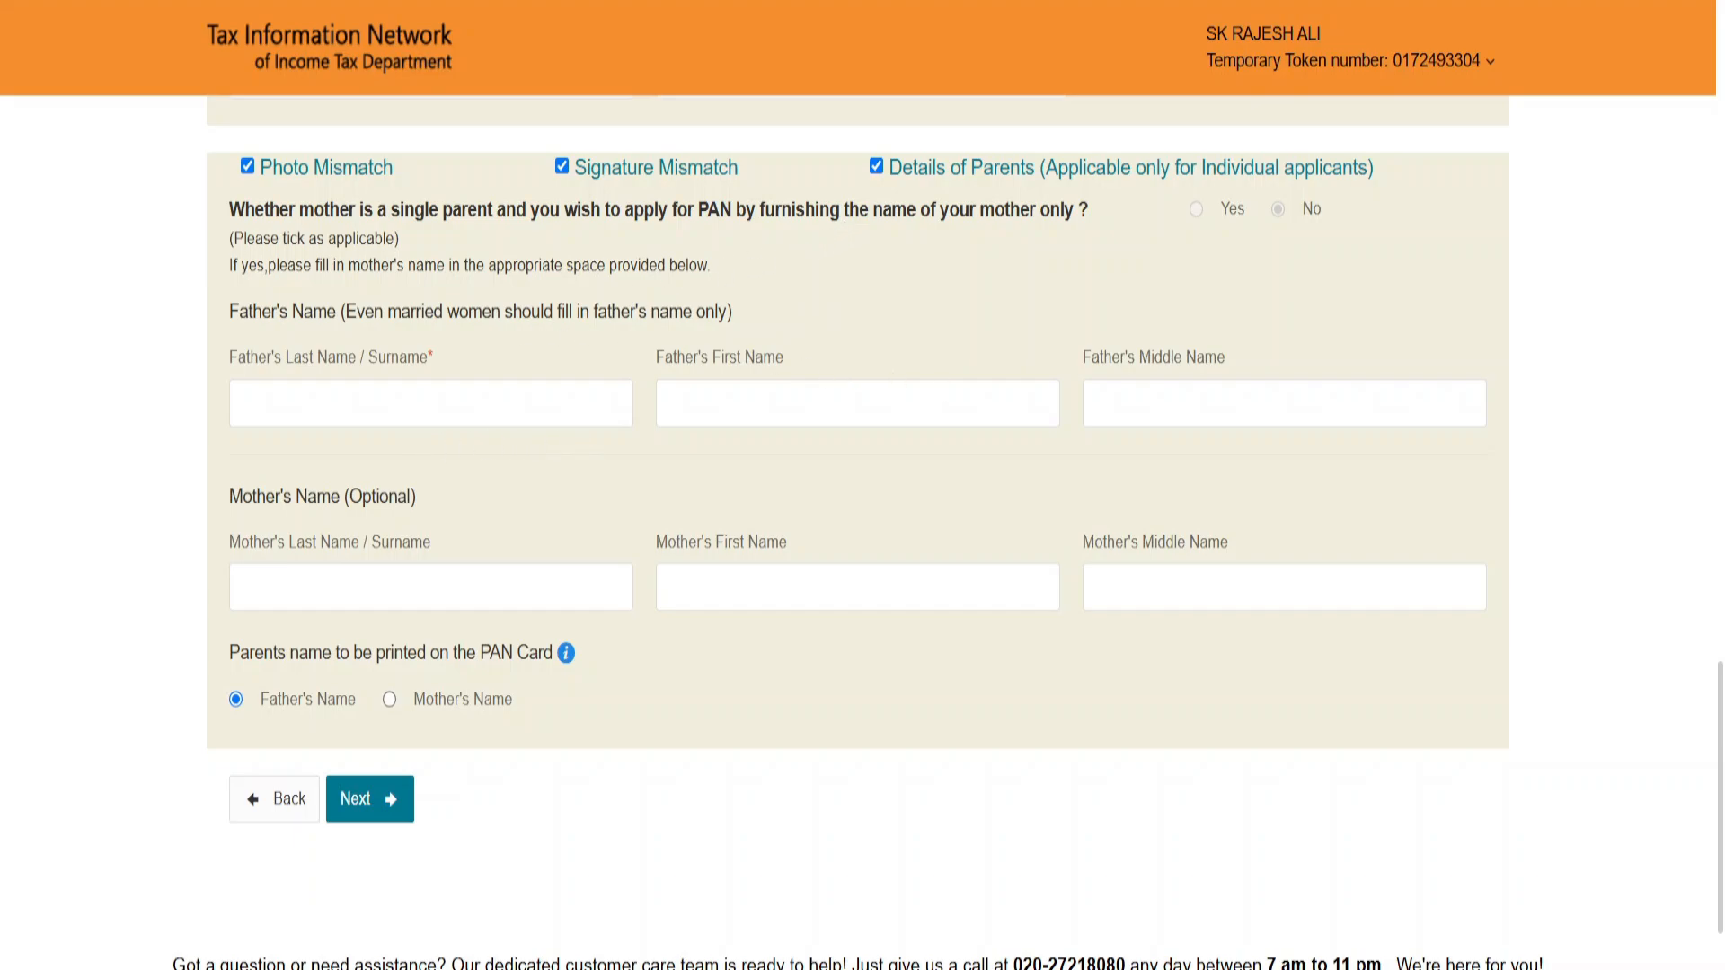
{"action": "left_click_drag", "start_coordinate": [368, 358], "coordinate": [451, 370]}
{"action": "left_click_drag", "start_coordinate": [668, 359], "coordinate": [786, 360]}
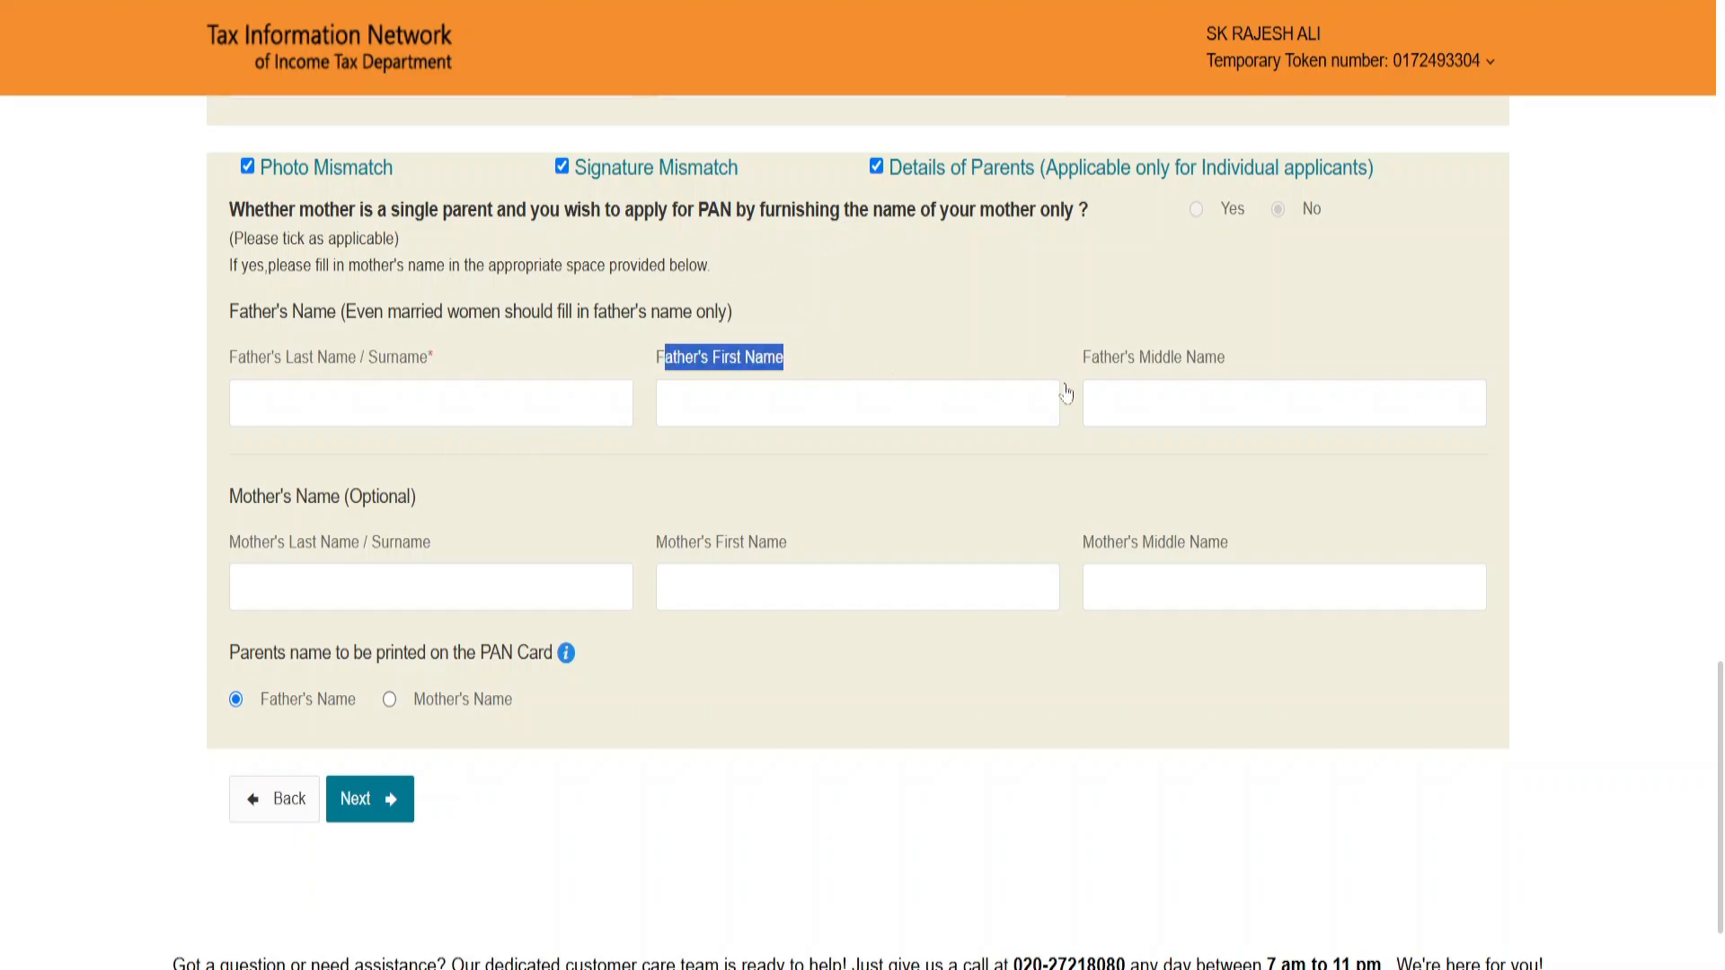
{"action": "left_click_drag", "start_coordinate": [1100, 358], "coordinate": [1233, 361]}
{"action": "left_click_drag", "start_coordinate": [266, 499], "coordinate": [421, 500]}
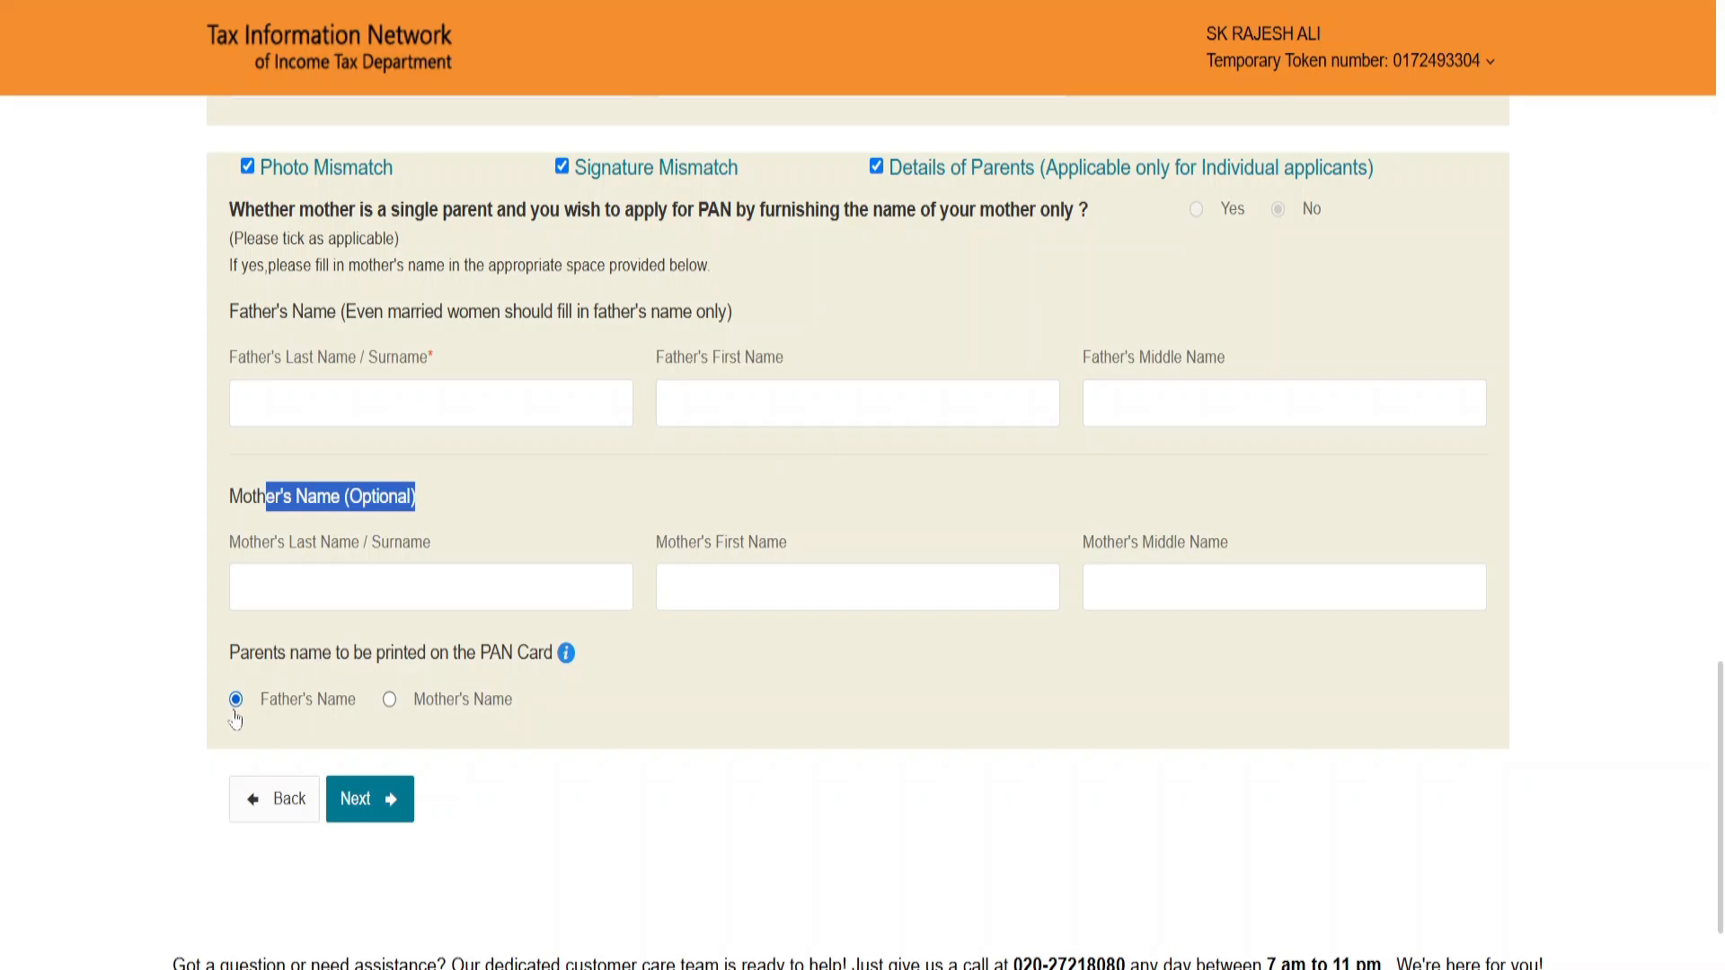
Step: Choose the mother's name as the parent's name printed on the PAN card and continue to the contact and other details
{"action": "left_click", "coordinate": [389, 700]}
{"action": "left_click", "coordinate": [386, 799]}
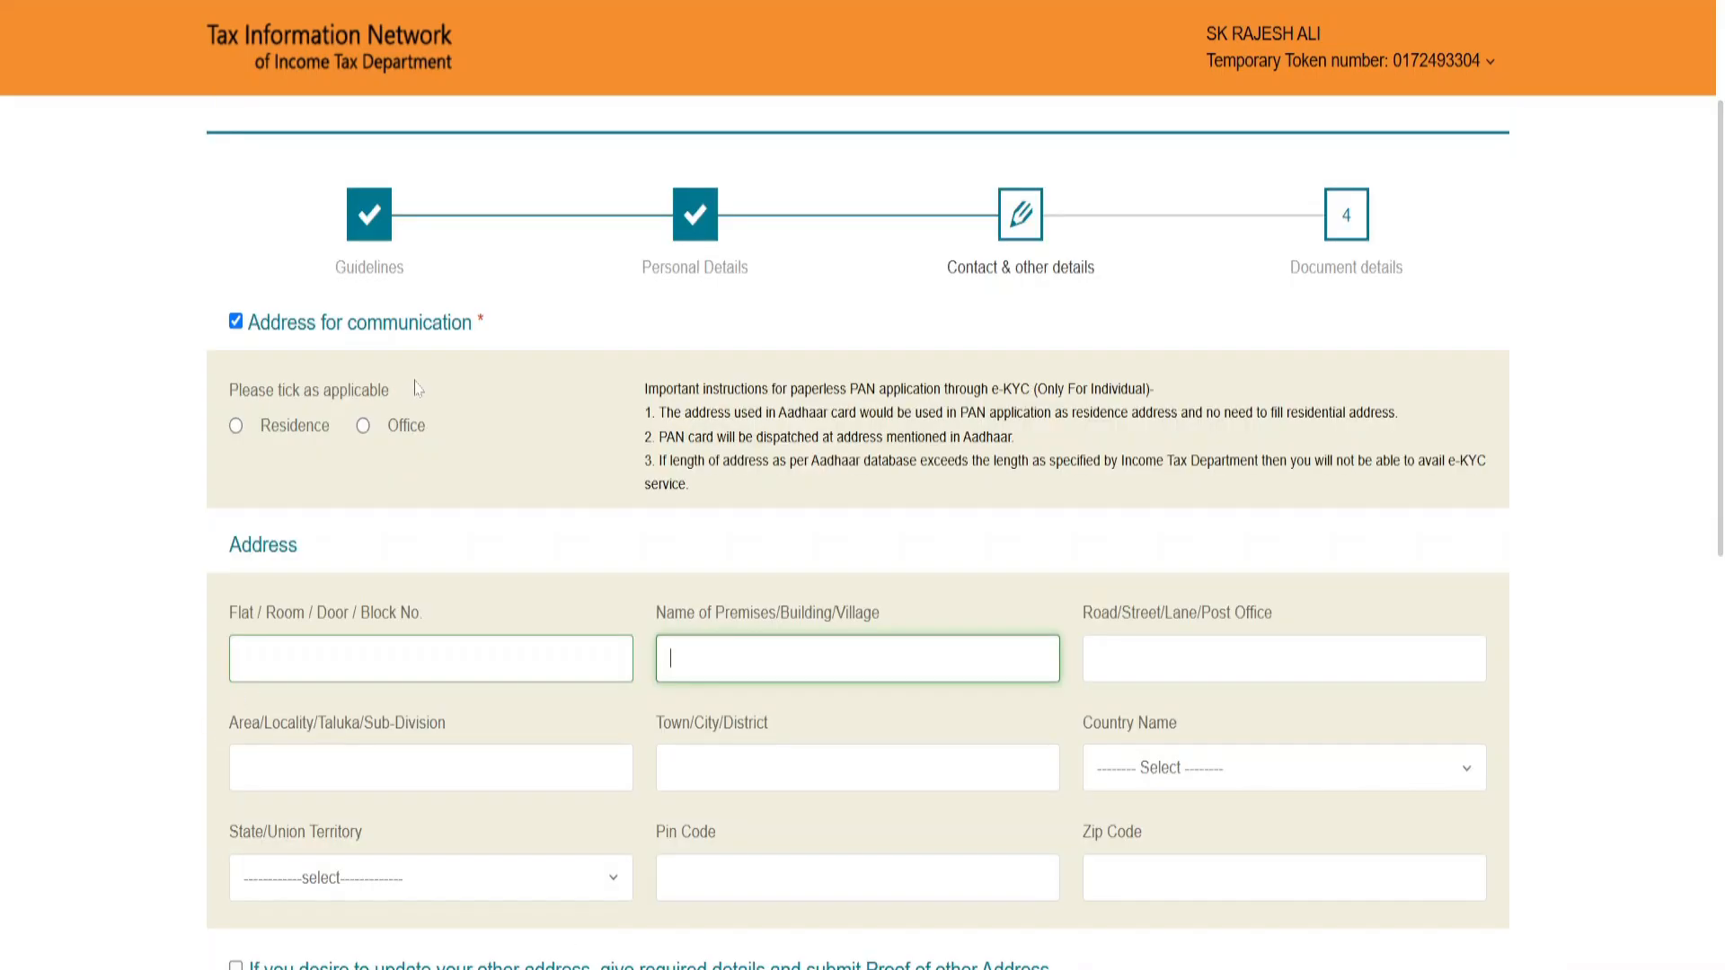
Step: Set the address for communication to Residence
{"action": "left_click", "coordinate": [236, 427]}
{"action": "key", "text": "Return"}
{"action": "scroll", "coordinate": [910, 440], "scroll_direction": "down", "scroll_amount": 3}
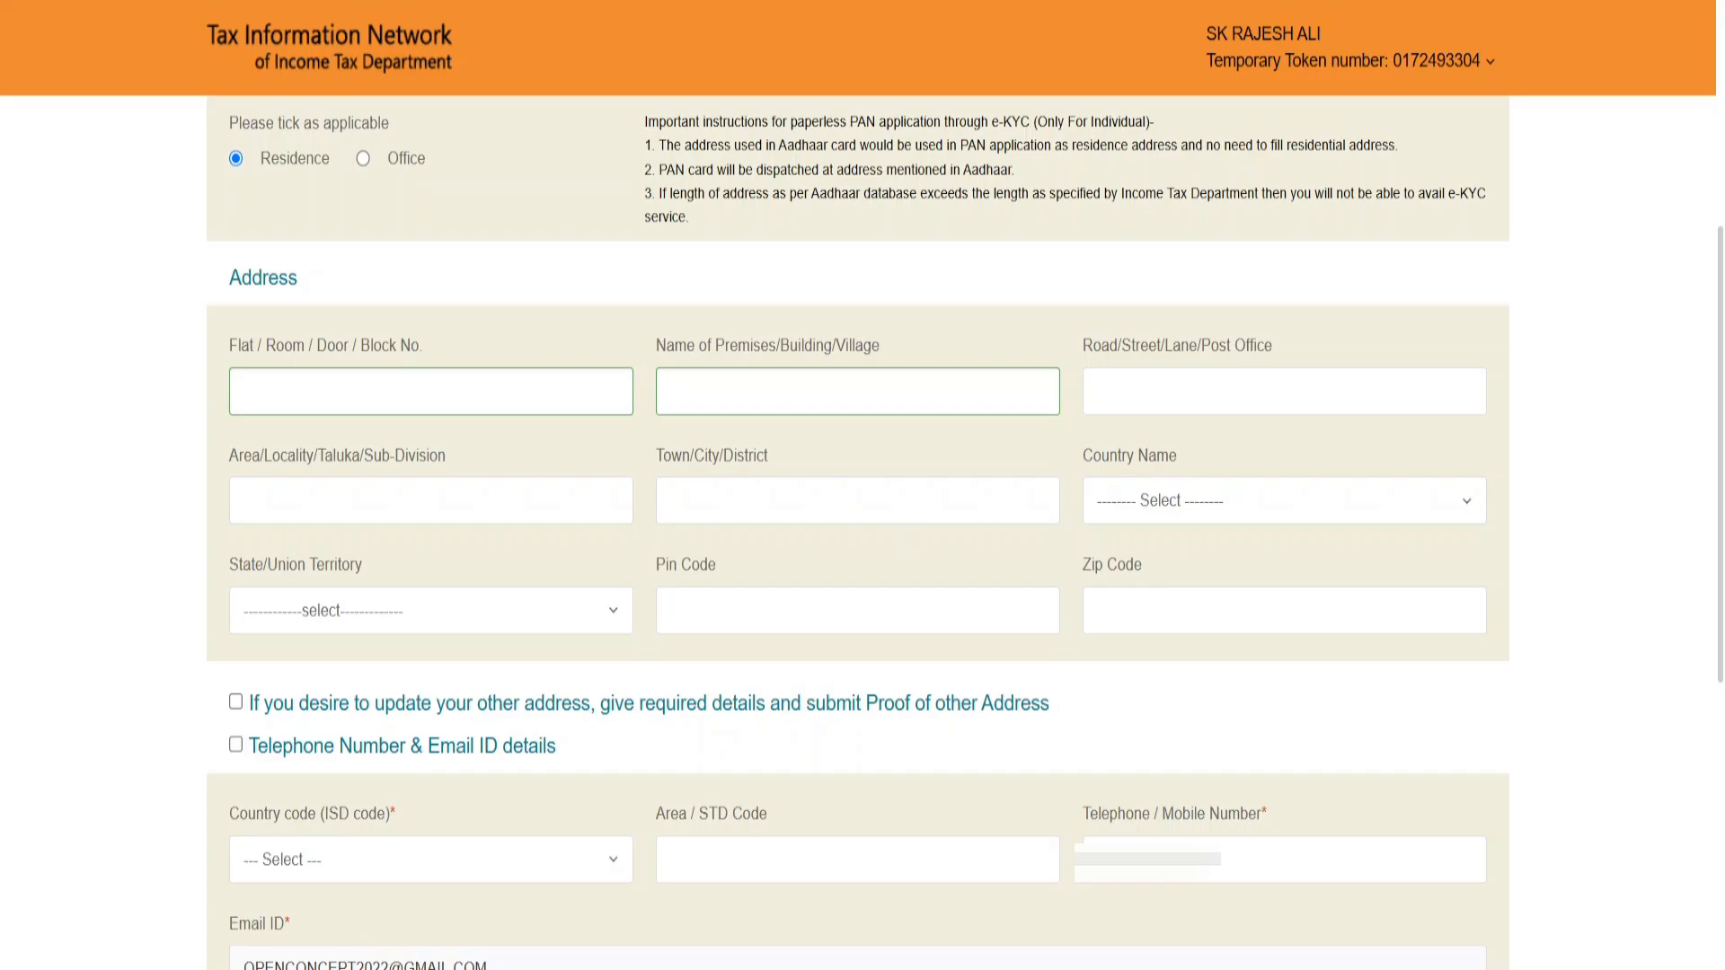
{"action": "left_click", "coordinate": [379, 611]}
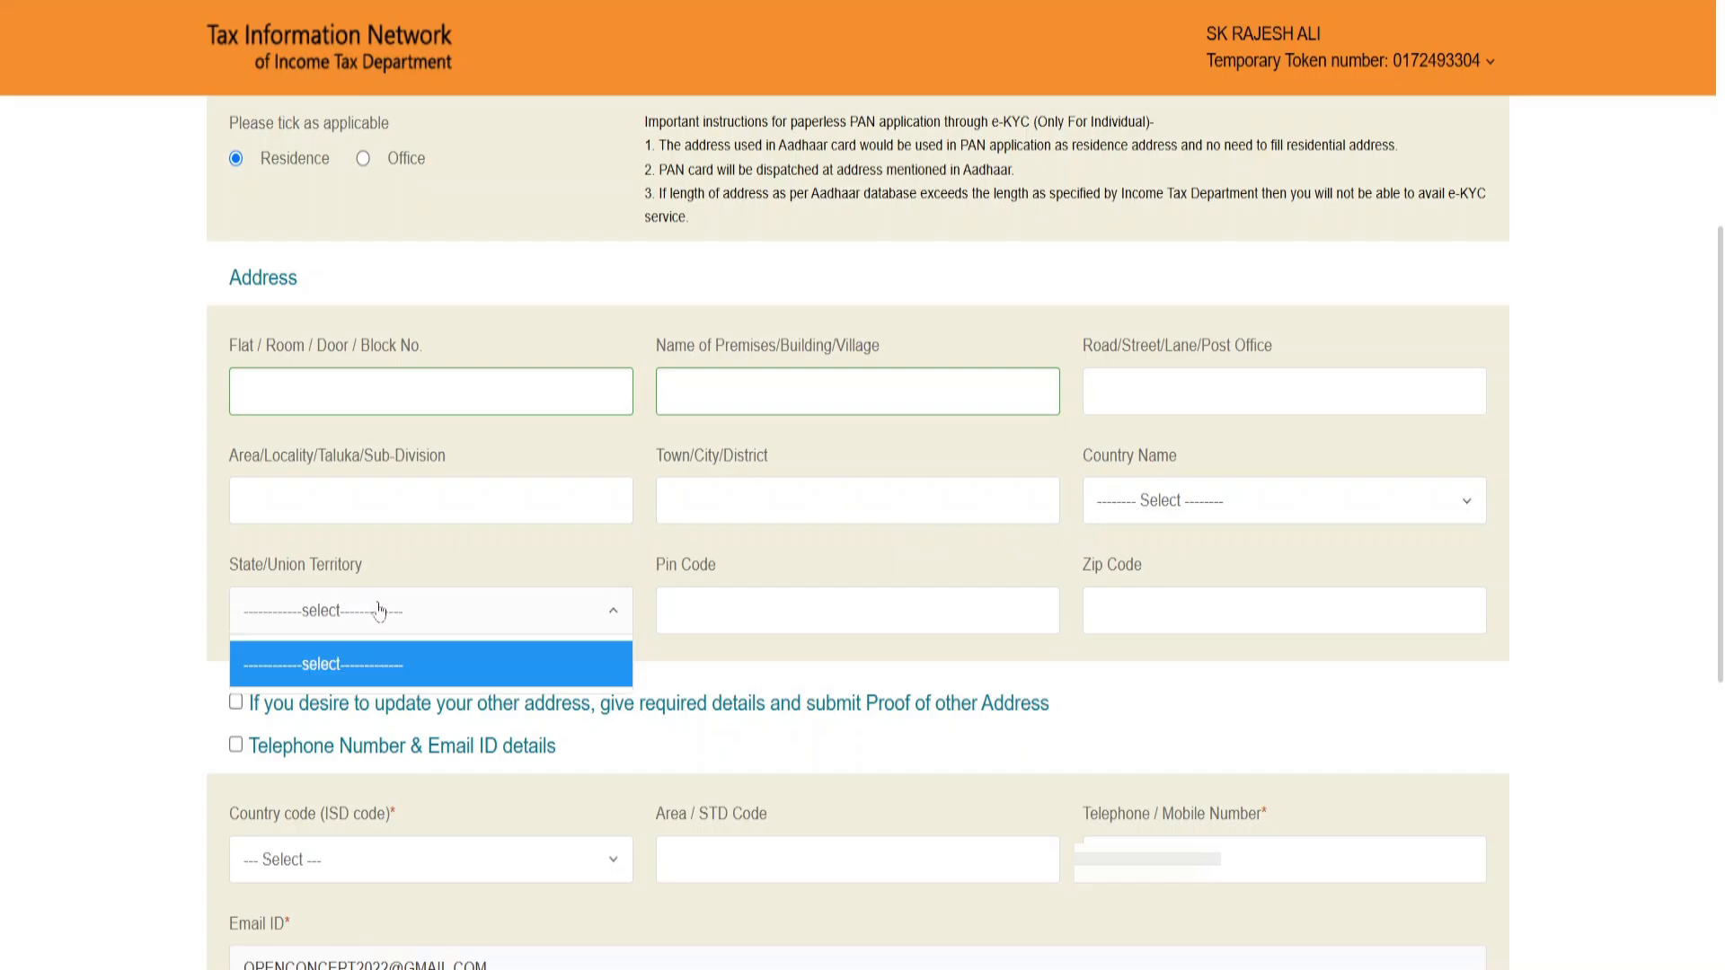
{"action": "left_click", "coordinate": [717, 555]}
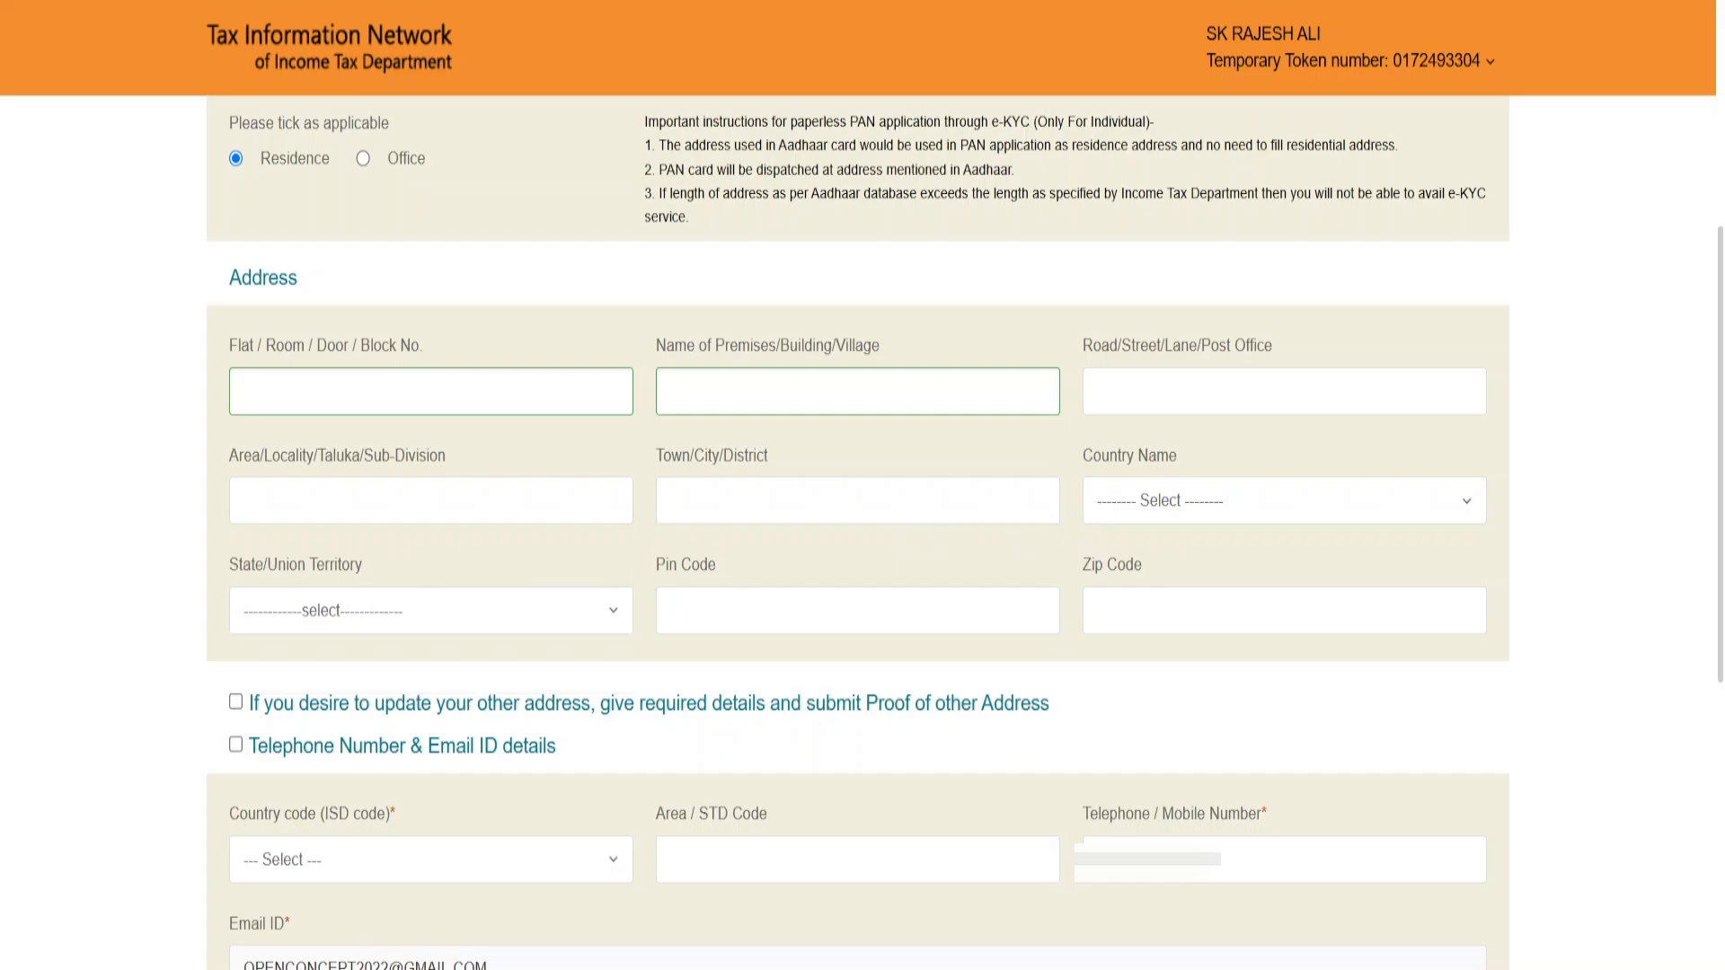
Step: Include the telephone number and email ID details with country code INDIA (91), and continue to the document details
{"action": "scroll", "coordinate": [1109, 639], "scroll_direction": "down", "scroll_amount": 6}
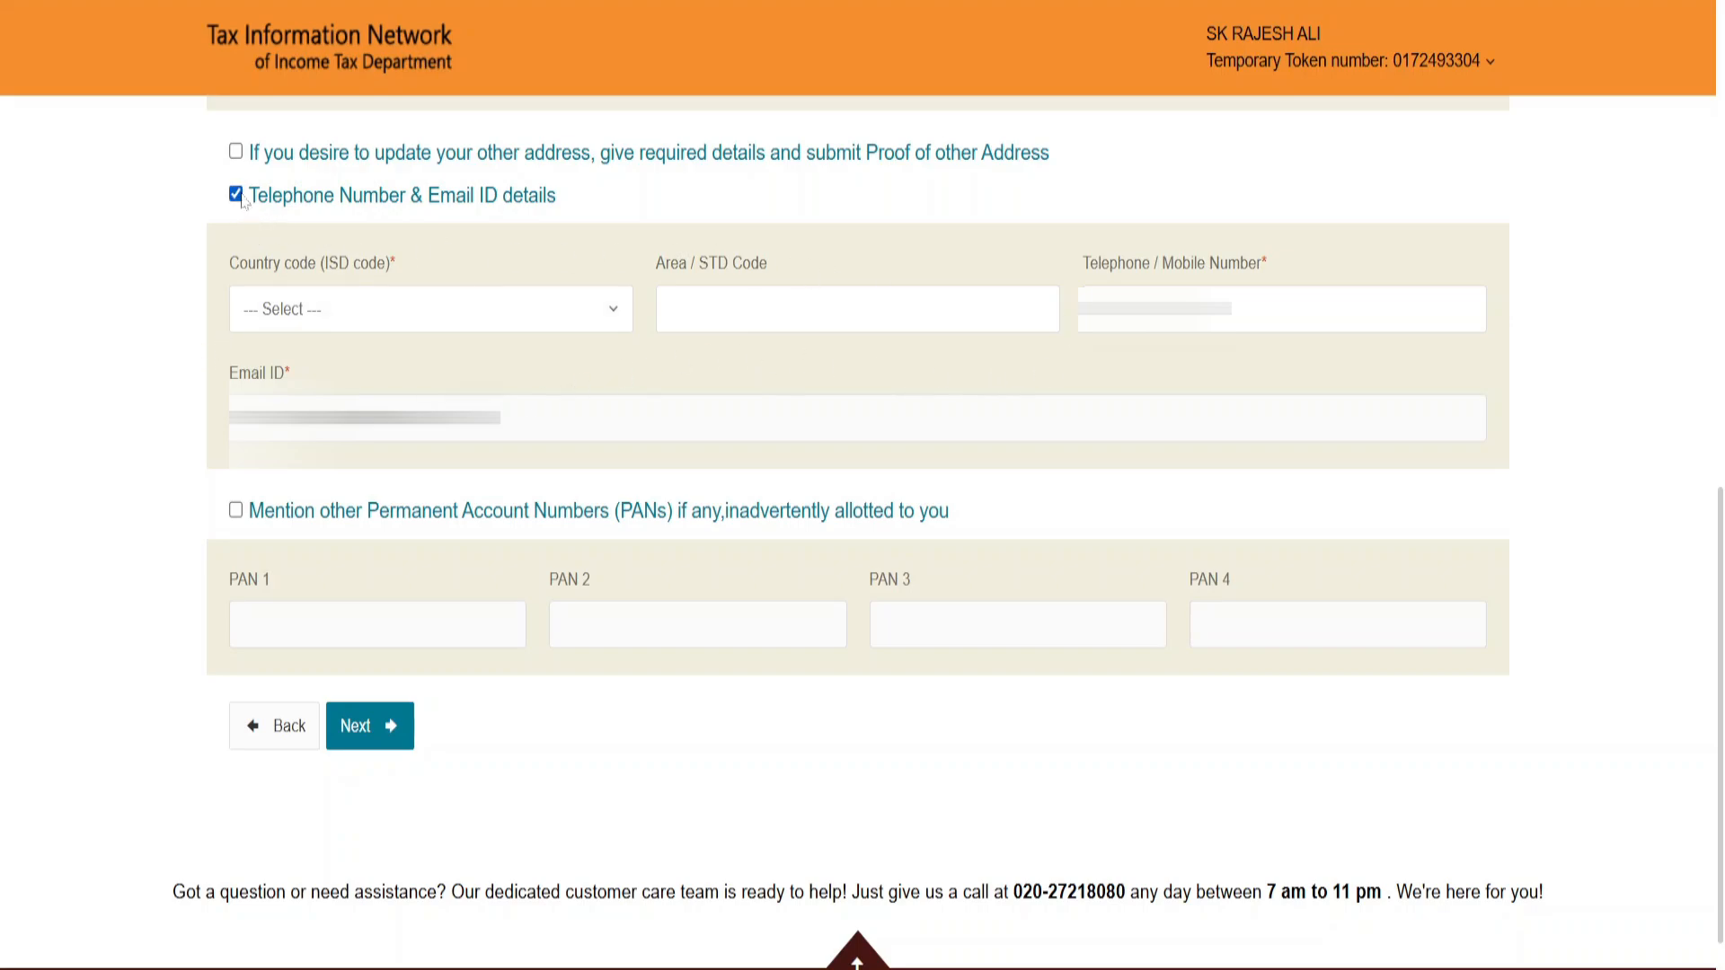
{"action": "left_click", "coordinate": [289, 315]}
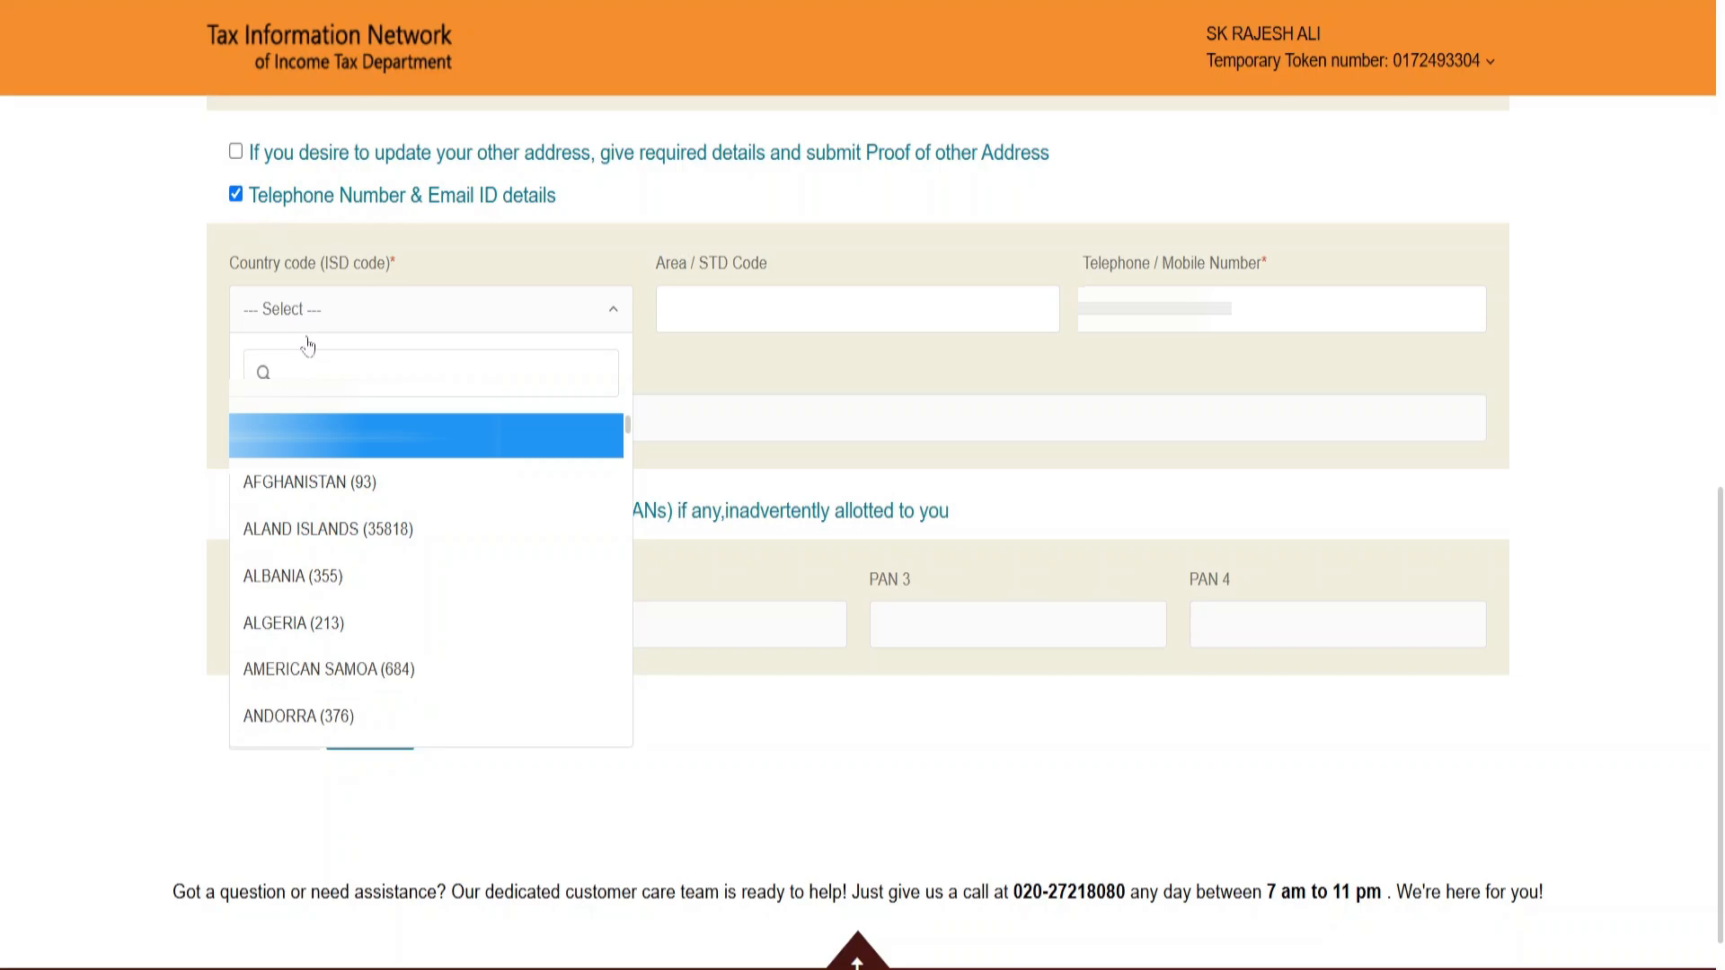
{"action": "type", "text": "IND"}
{"action": "left_click", "coordinate": [323, 483]}
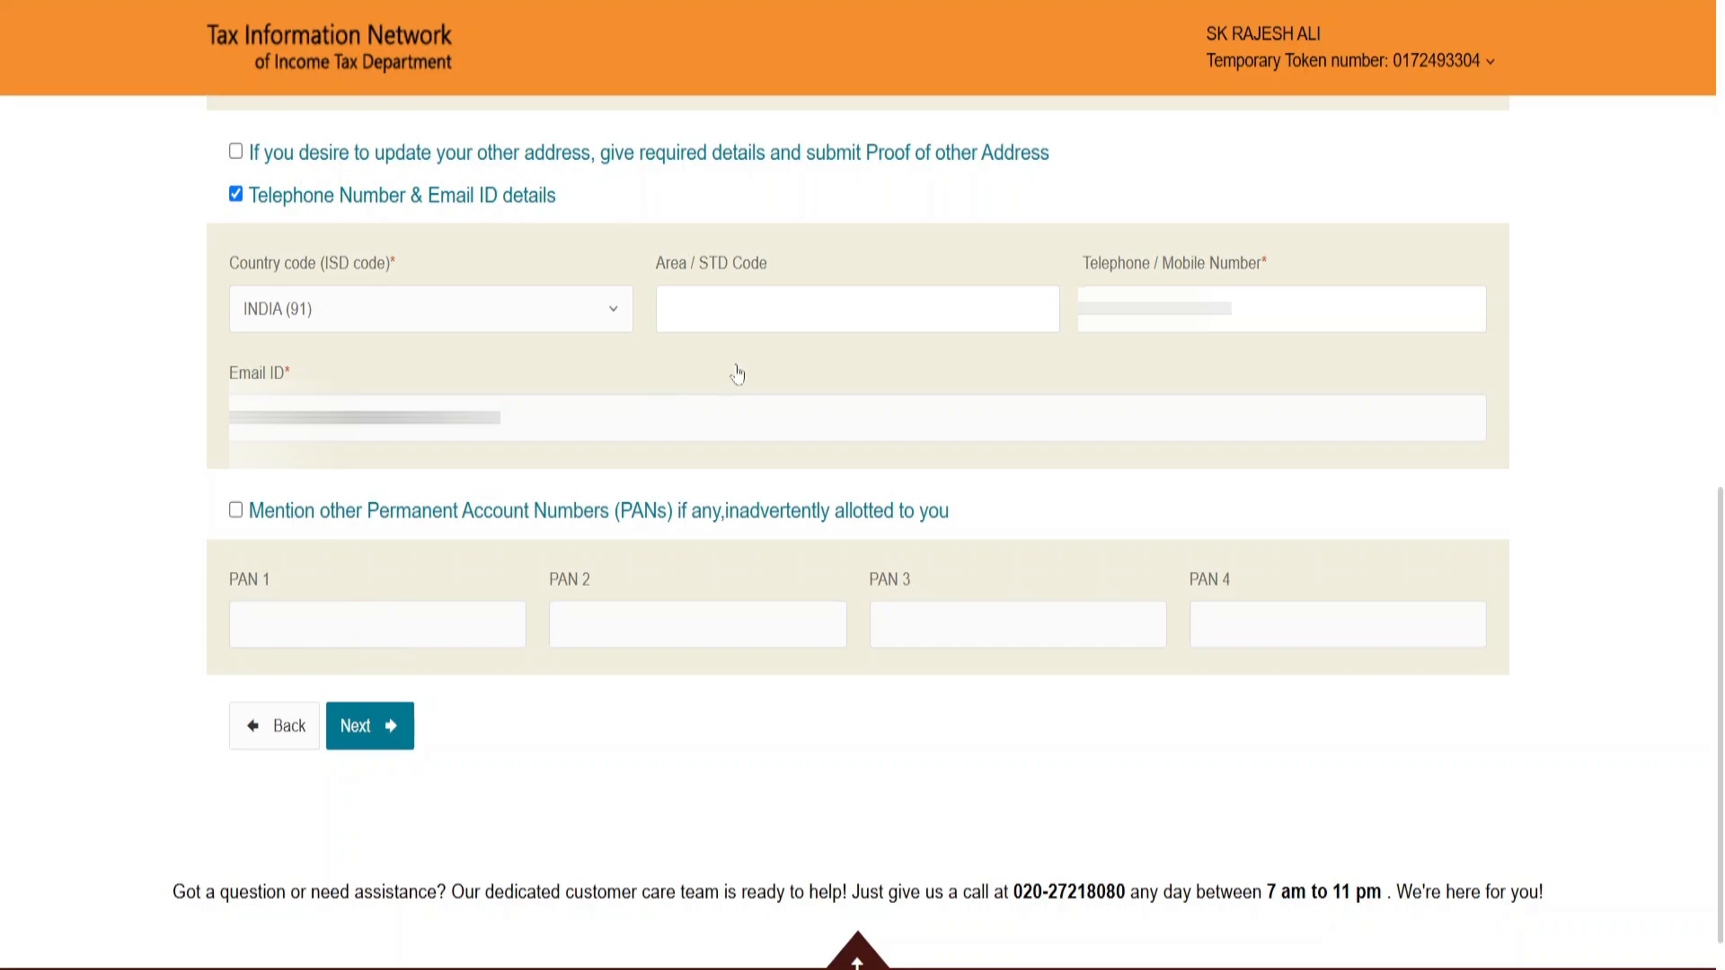
{"action": "left_click", "coordinate": [373, 730]}
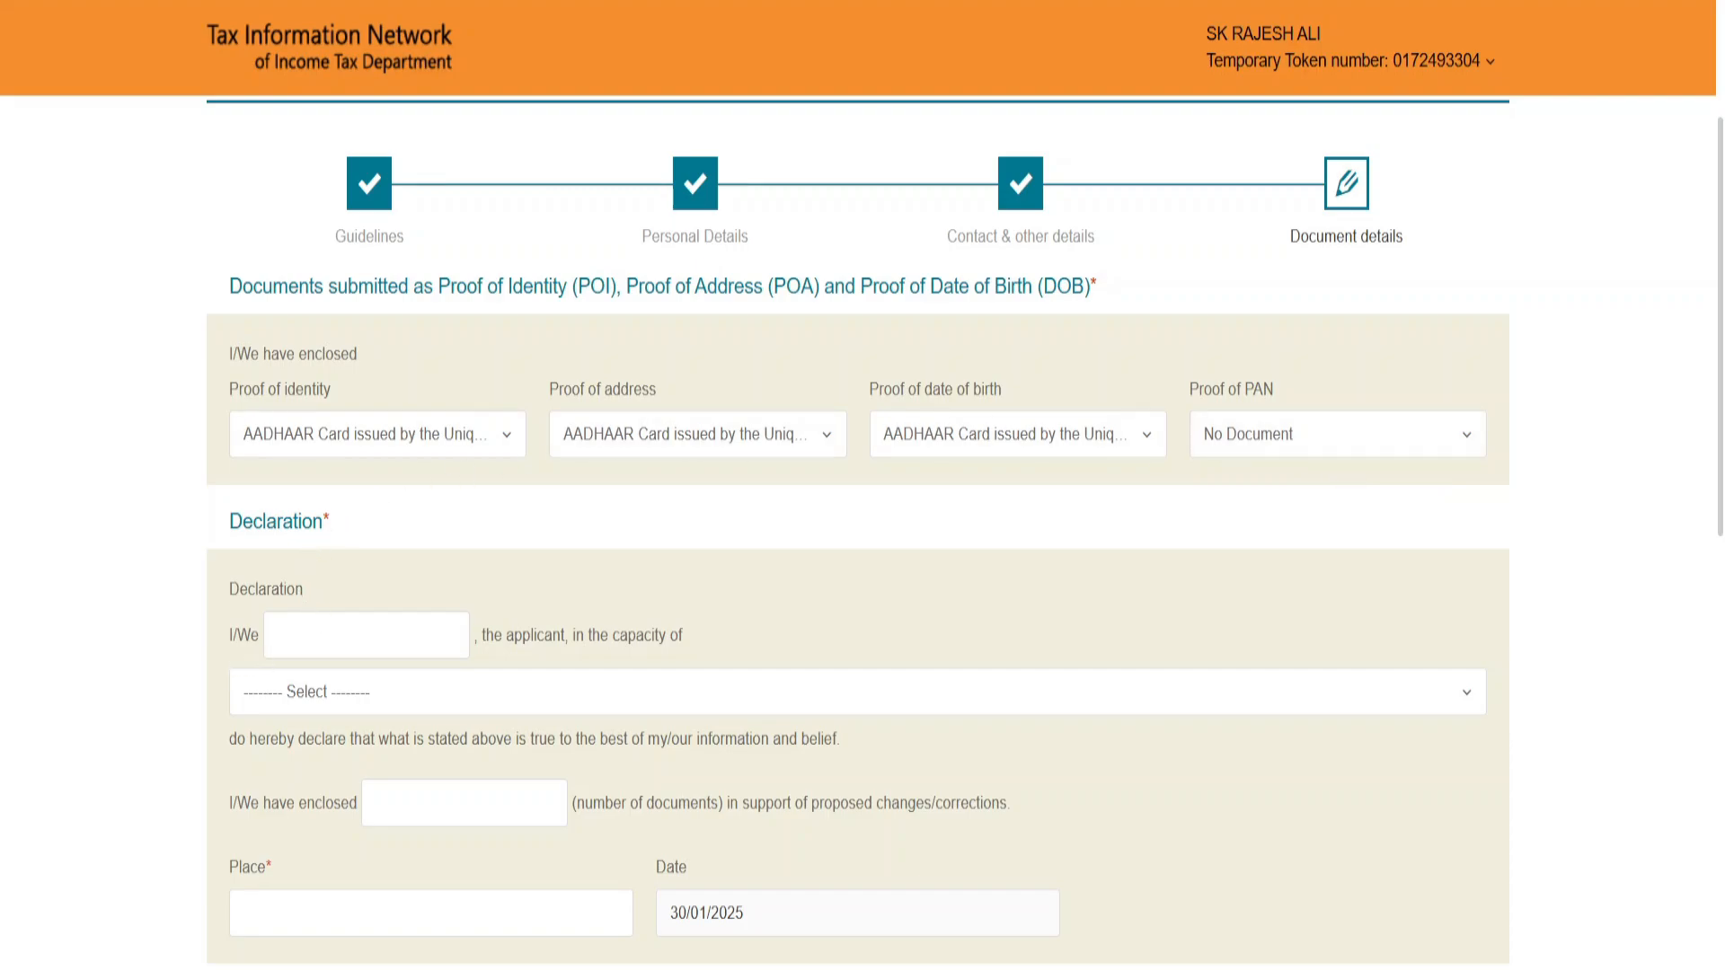
Step: Set the applicant's capacity in the declaration to Himself/Herself
{"action": "left_click", "coordinate": [359, 636]}
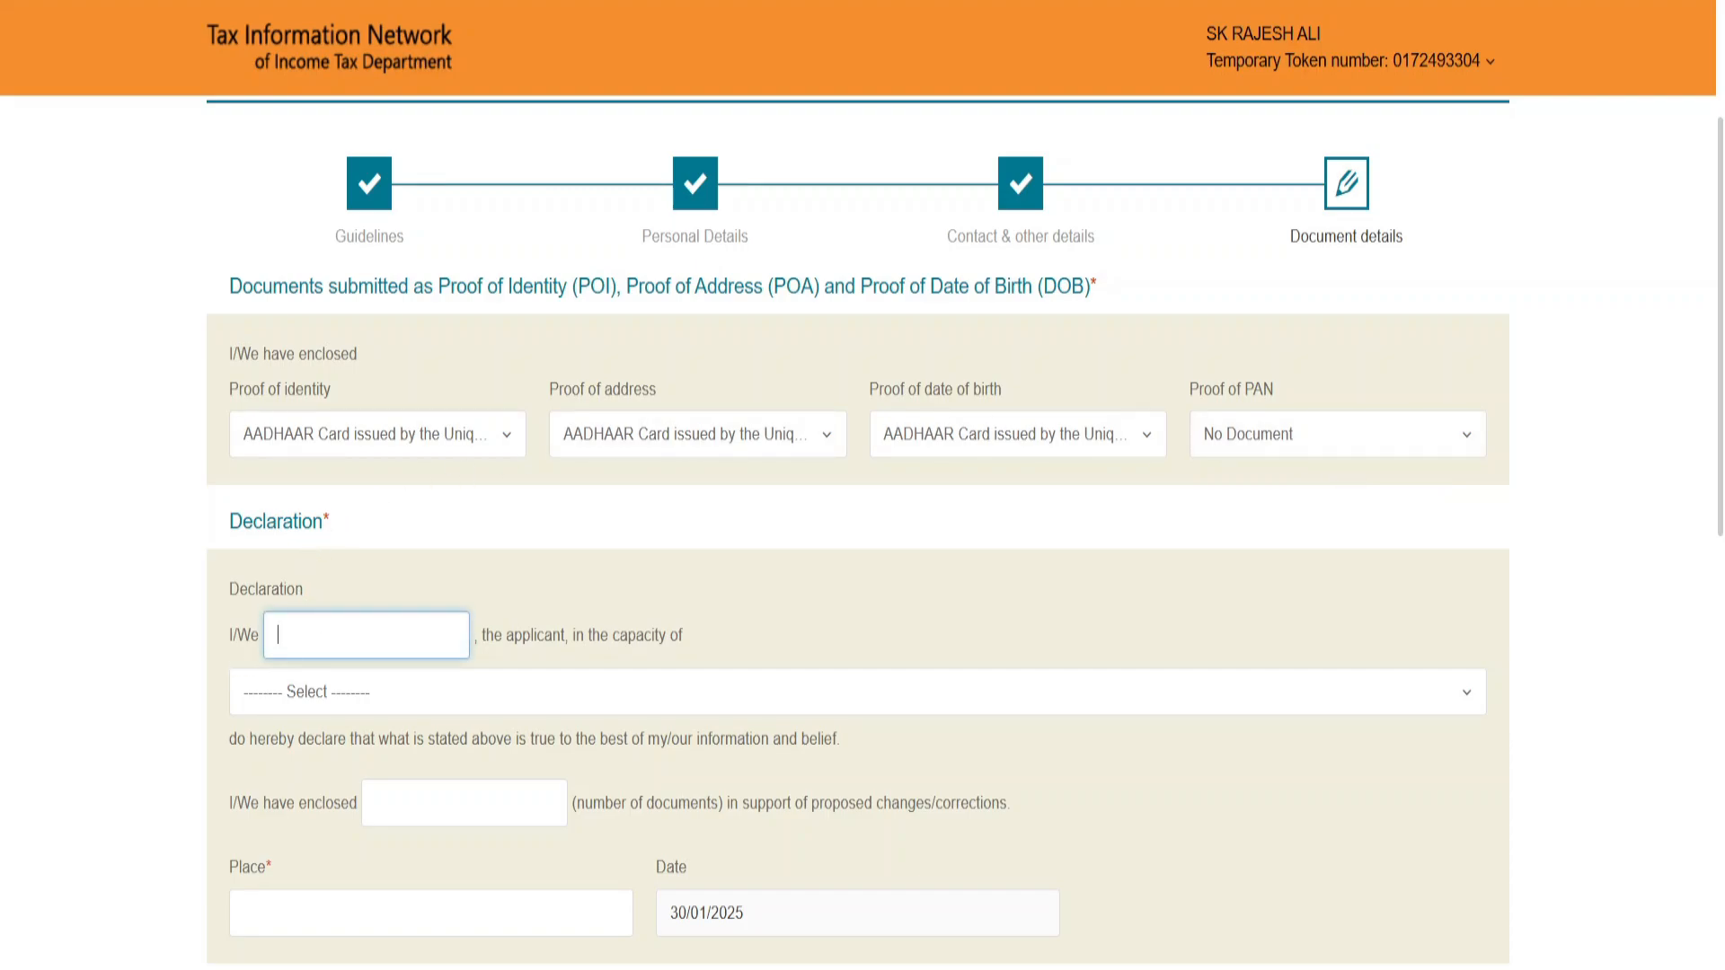
{"action": "left_click", "coordinate": [377, 692]}
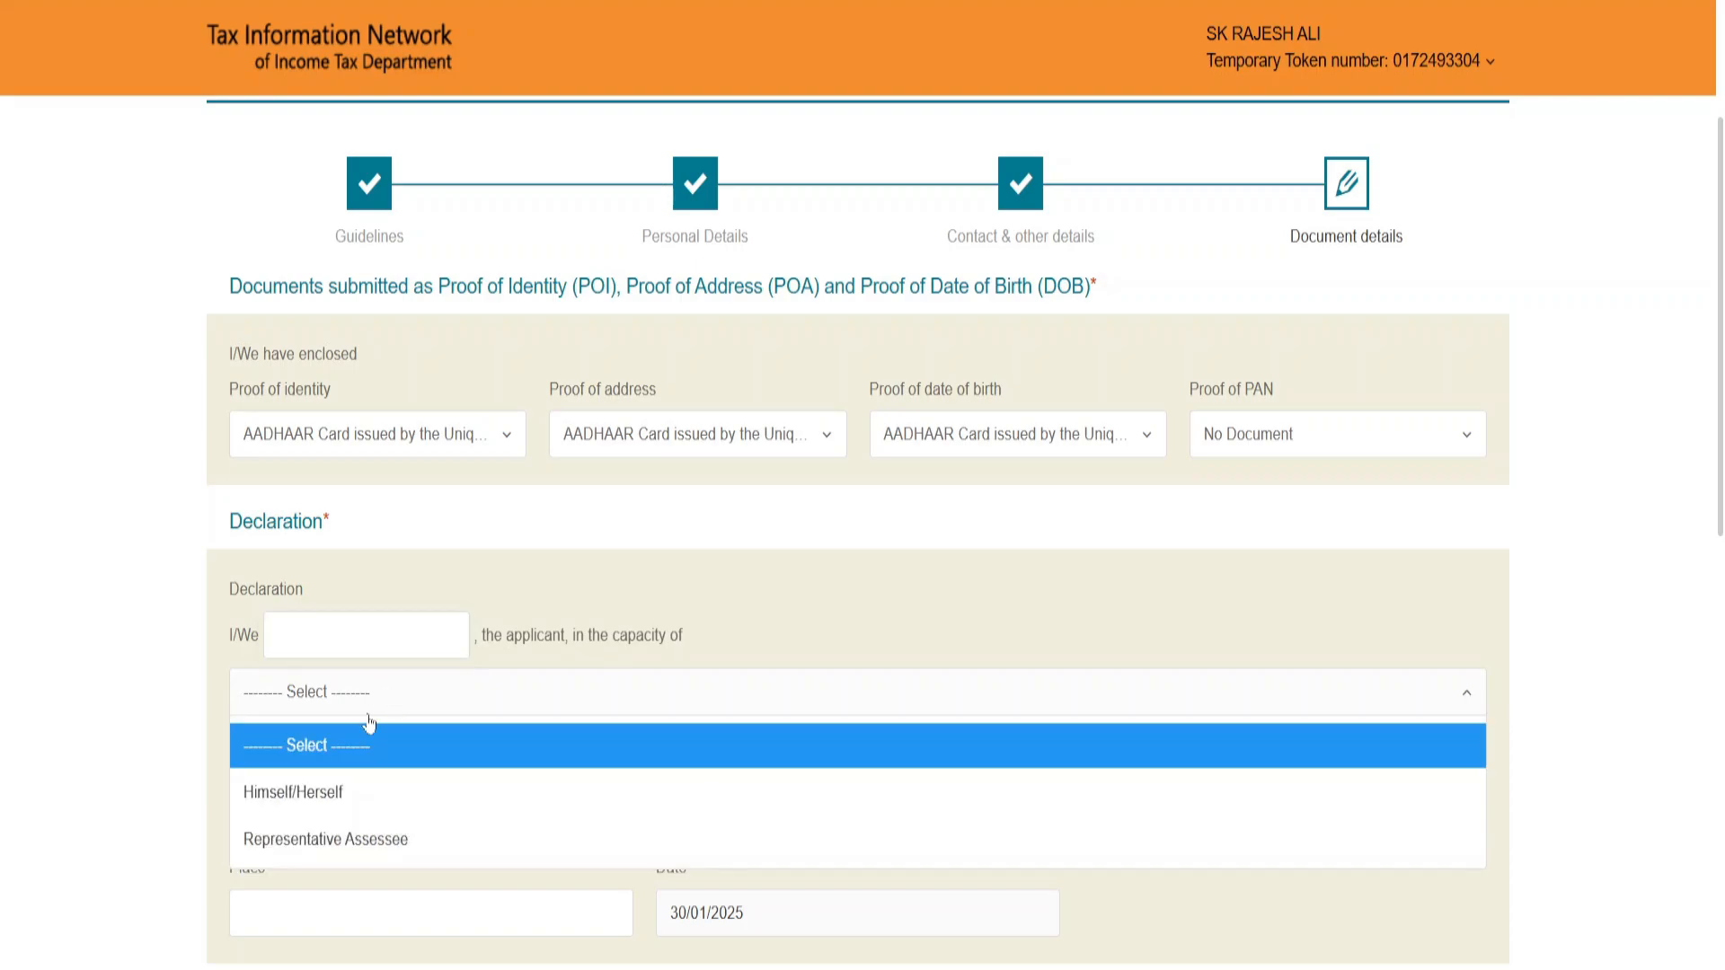
{"action": "left_click", "coordinate": [378, 791]}
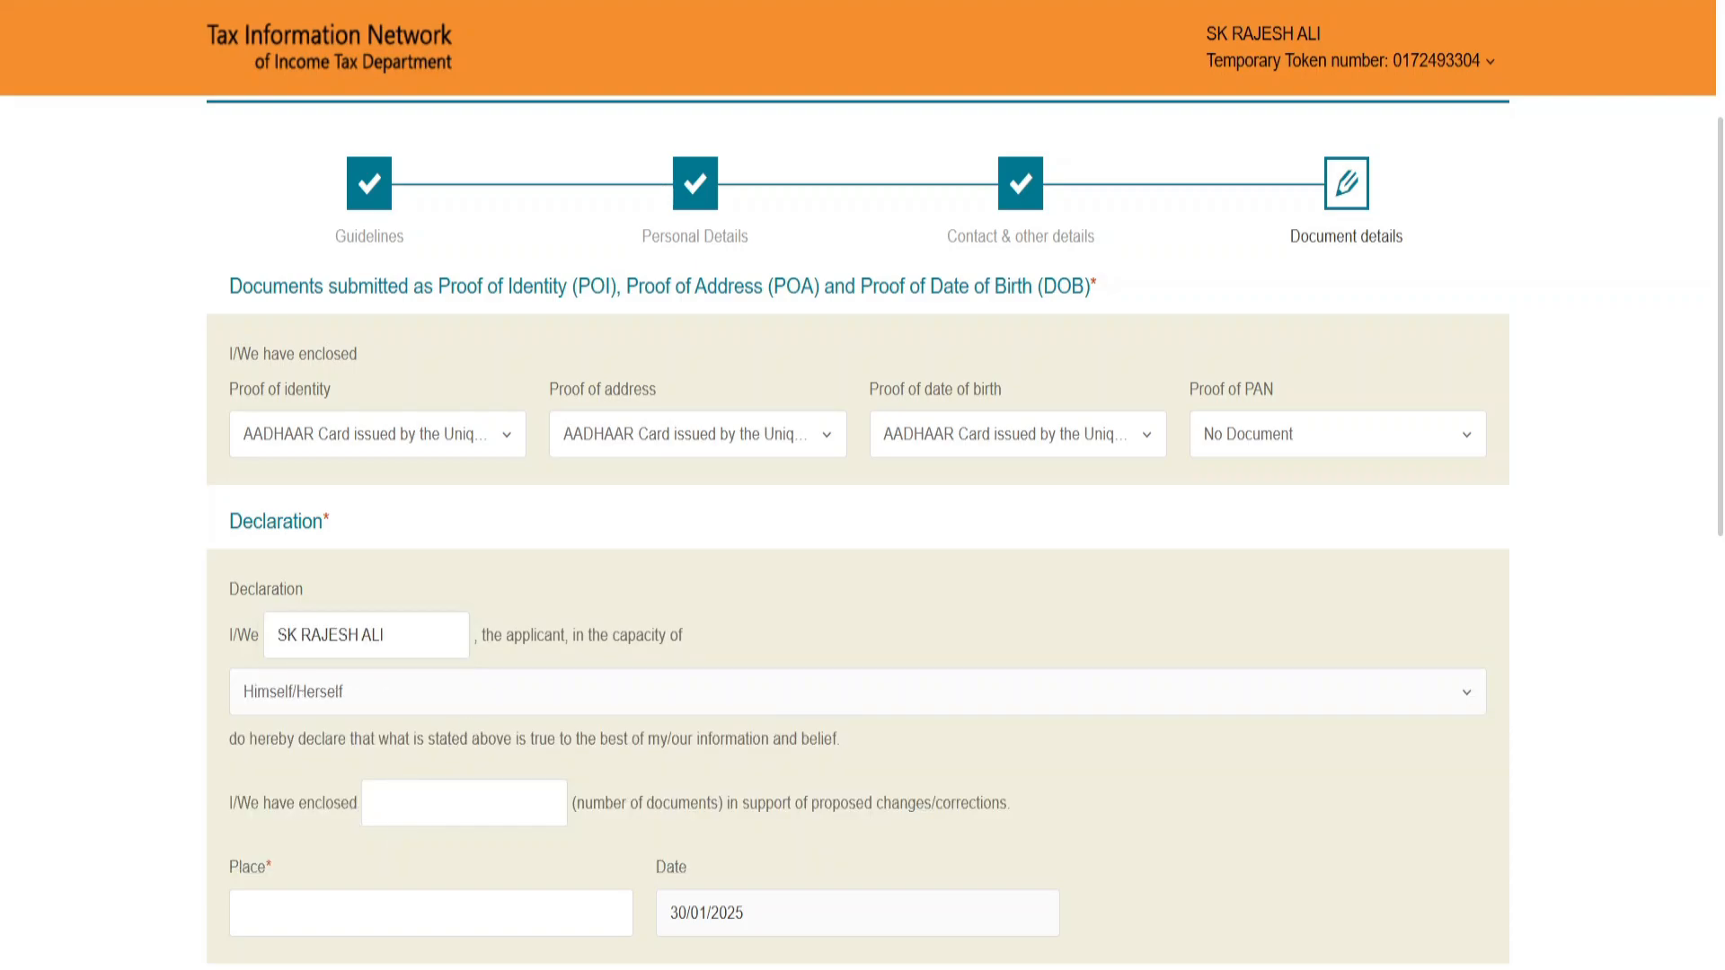
Step: Set the number of documents enclosed in support of the corrections to 1 in the declaration
{"action": "left_click", "coordinate": [468, 804]}
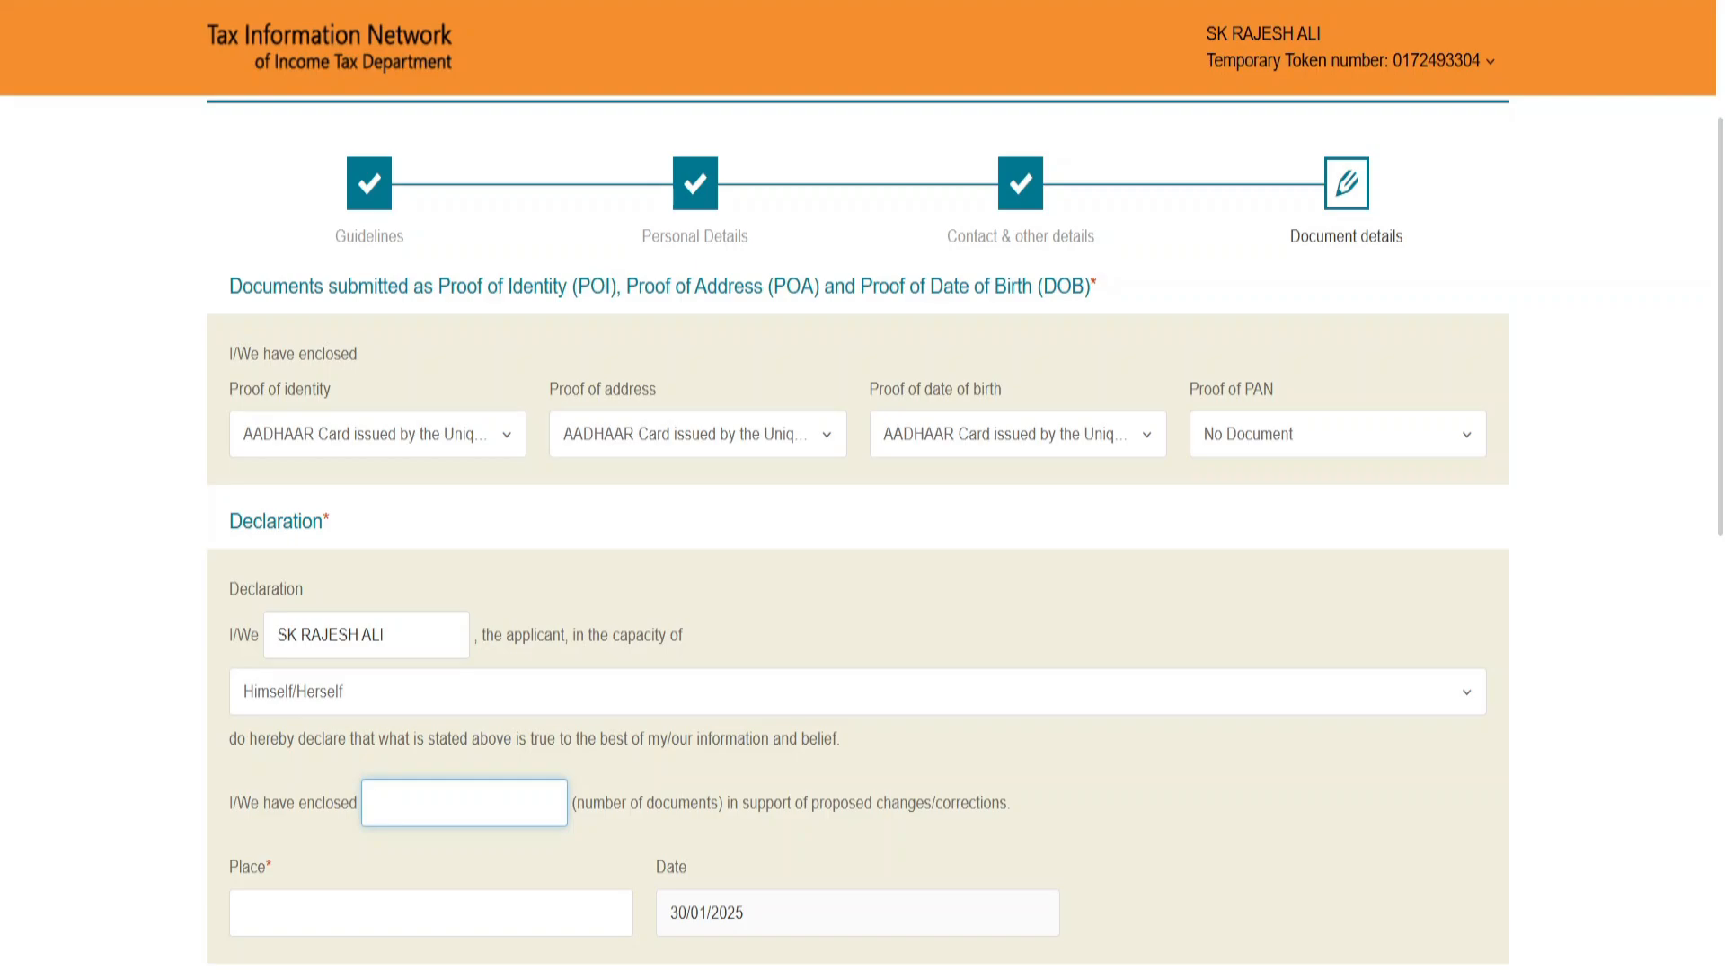
{"action": "type", "text": "1"}
{"action": "key", "text": "Tab"}
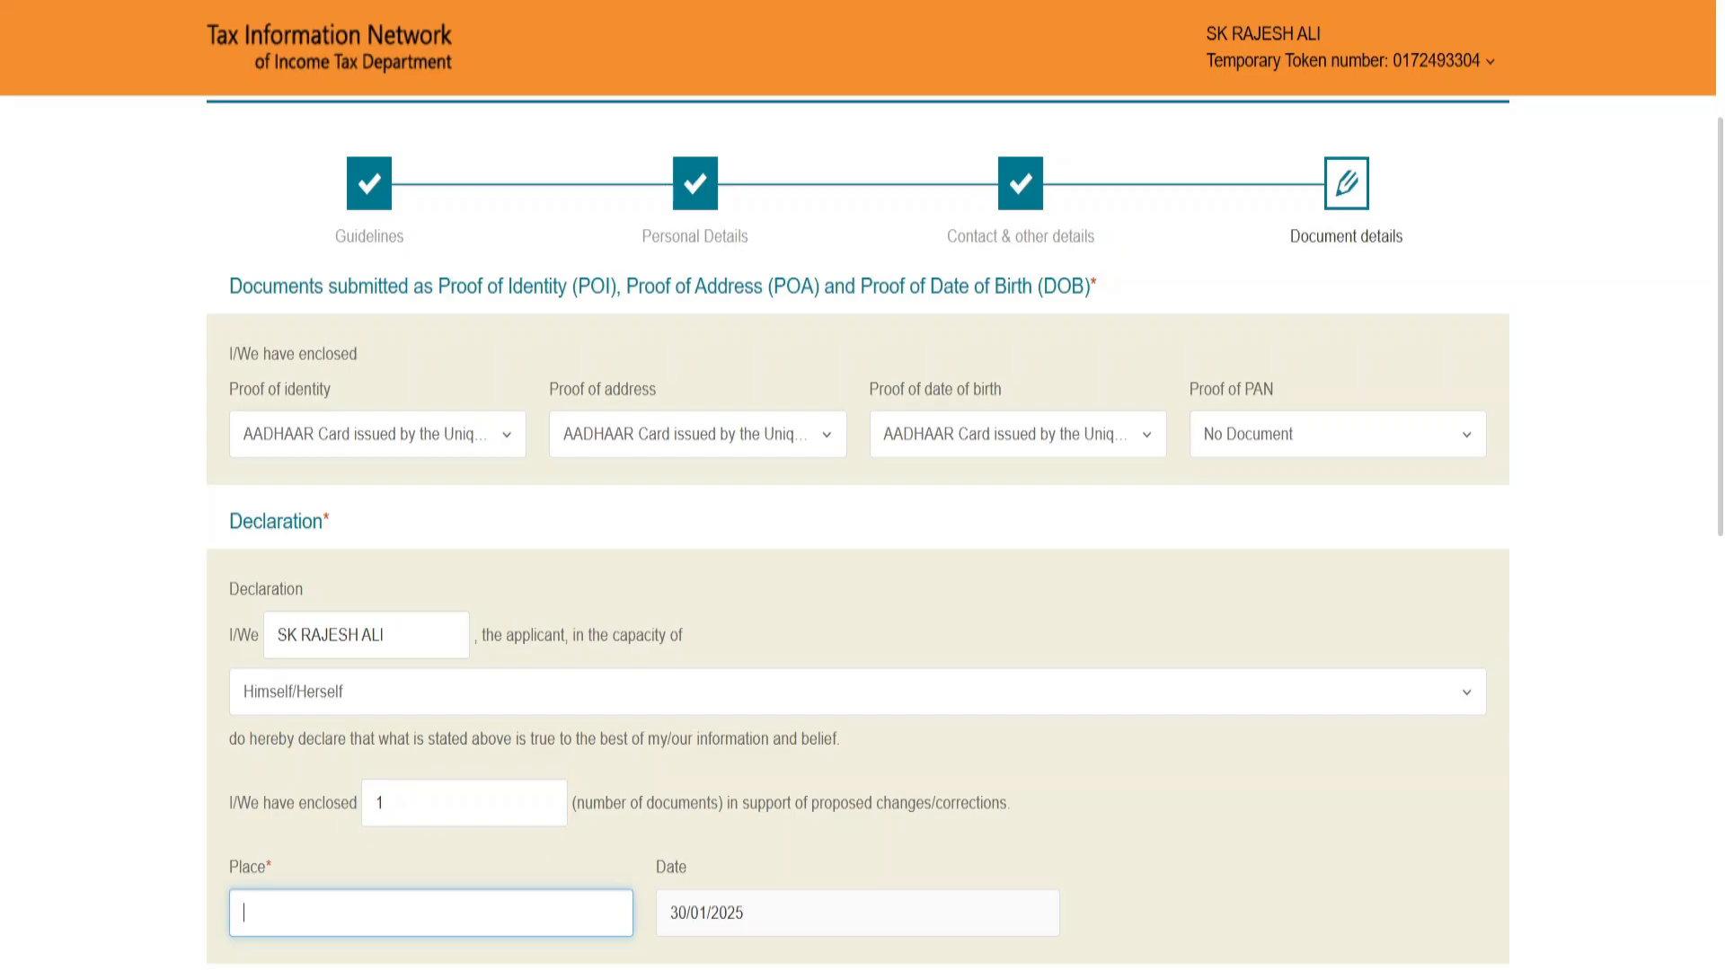
Step: Check the accepted format, dimensions and maximum file size for the photo and signature uploads
{"action": "scroll", "coordinate": [559, 339], "scroll_direction": "down", "scroll_amount": 9}
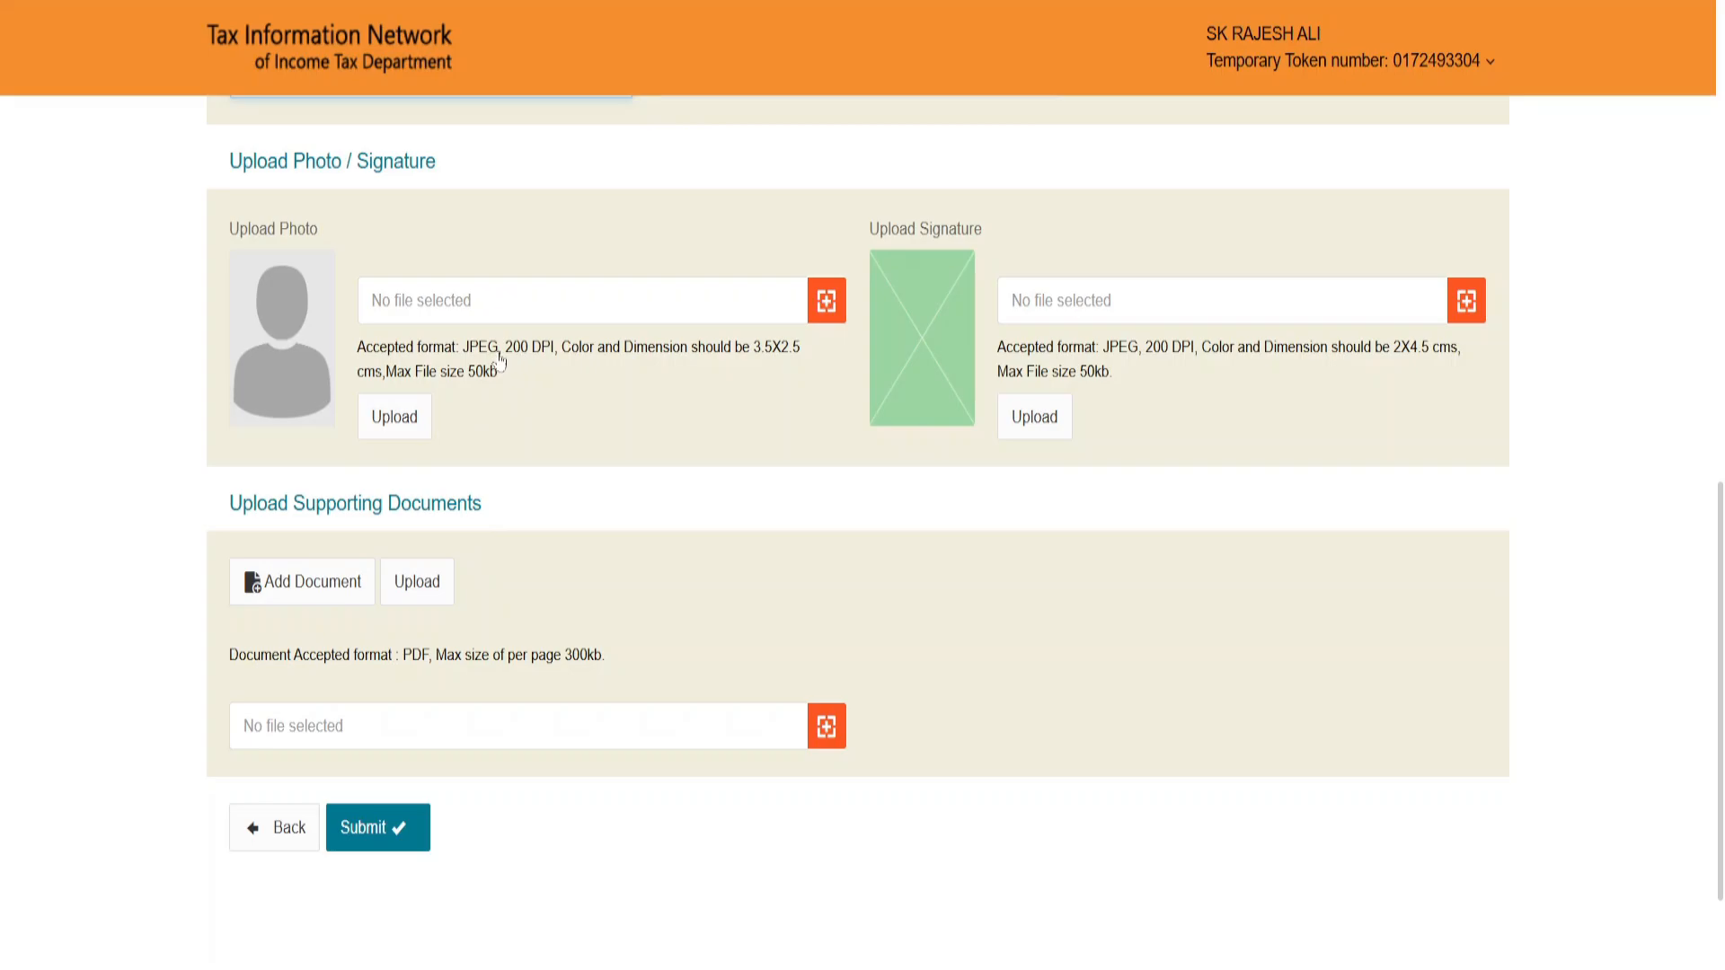
{"action": "double_click", "coordinate": [485, 371]}
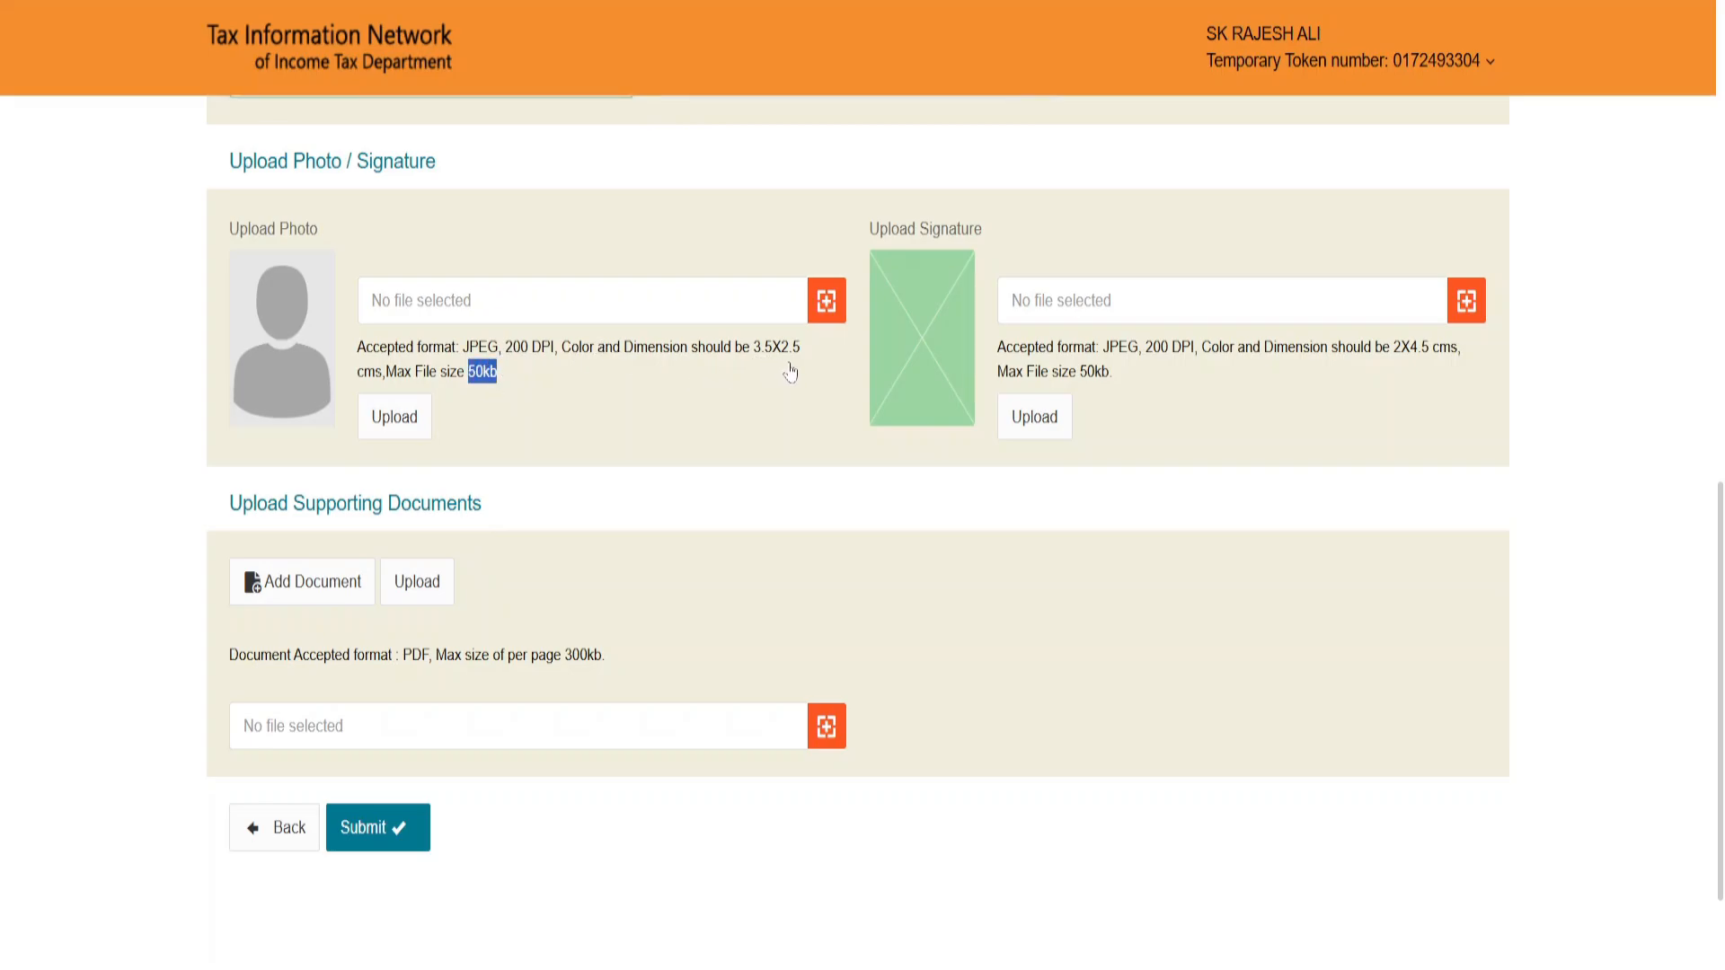
{"action": "left_click", "coordinate": [1092, 233]}
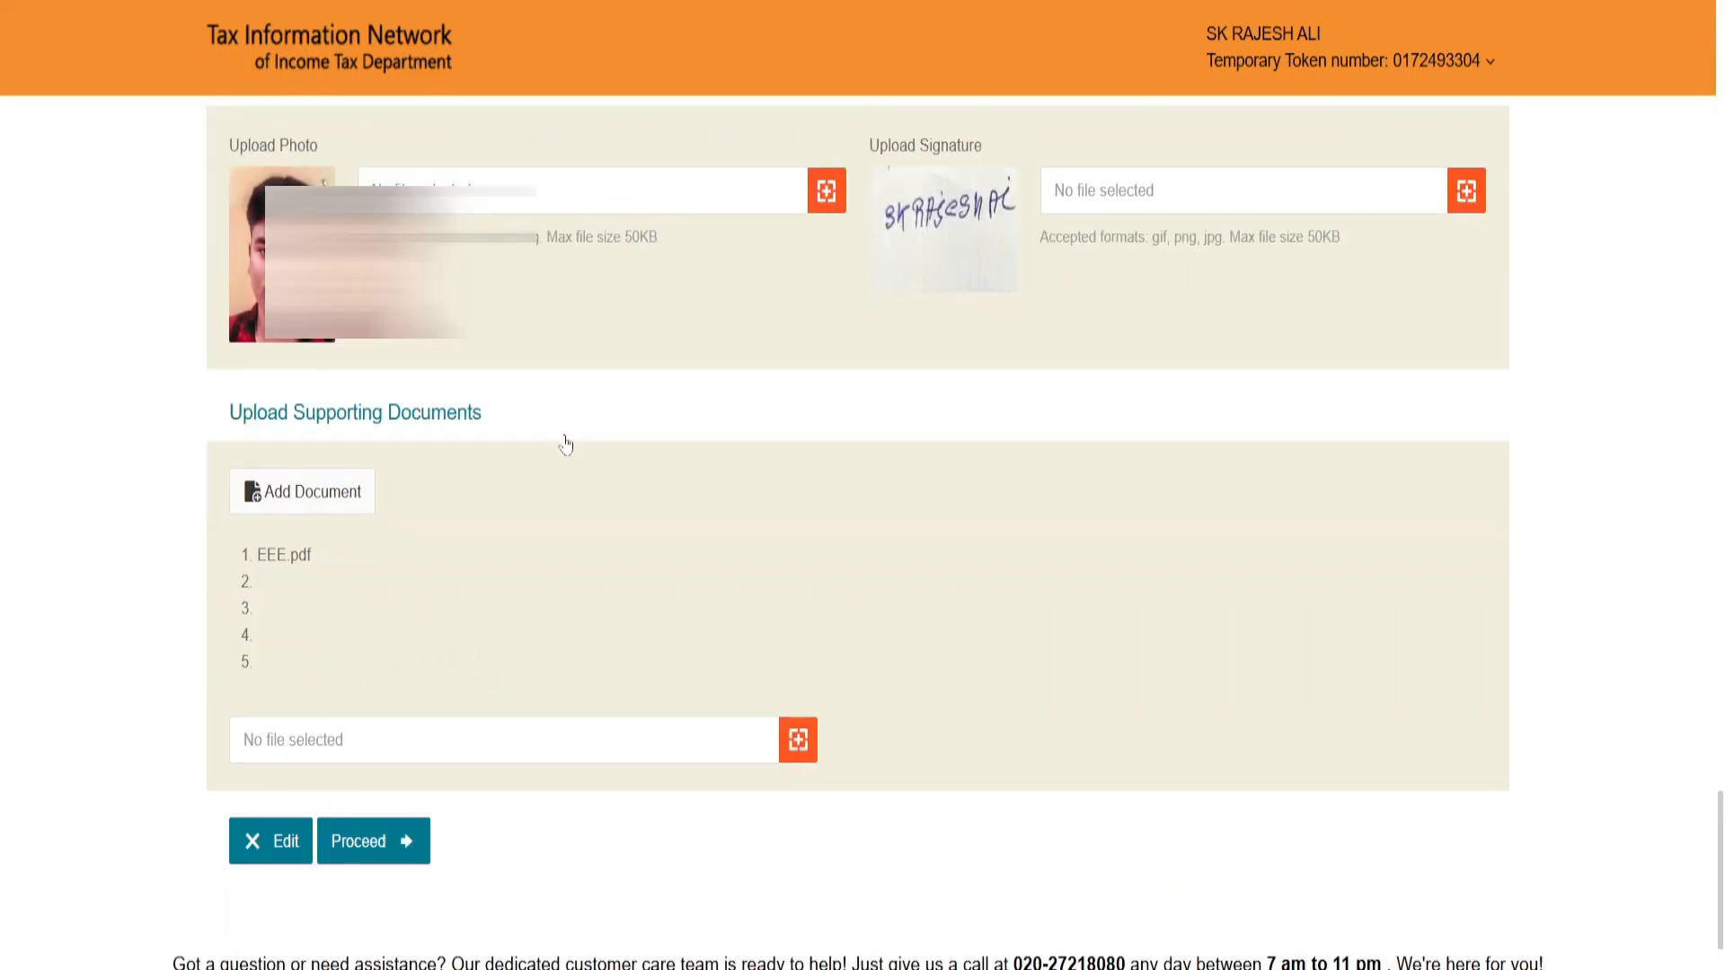
Step: Proceed from the application review to payment and select online payment through PAYTM, reviewing the payment charges
{"action": "left_click", "coordinate": [408, 843]}
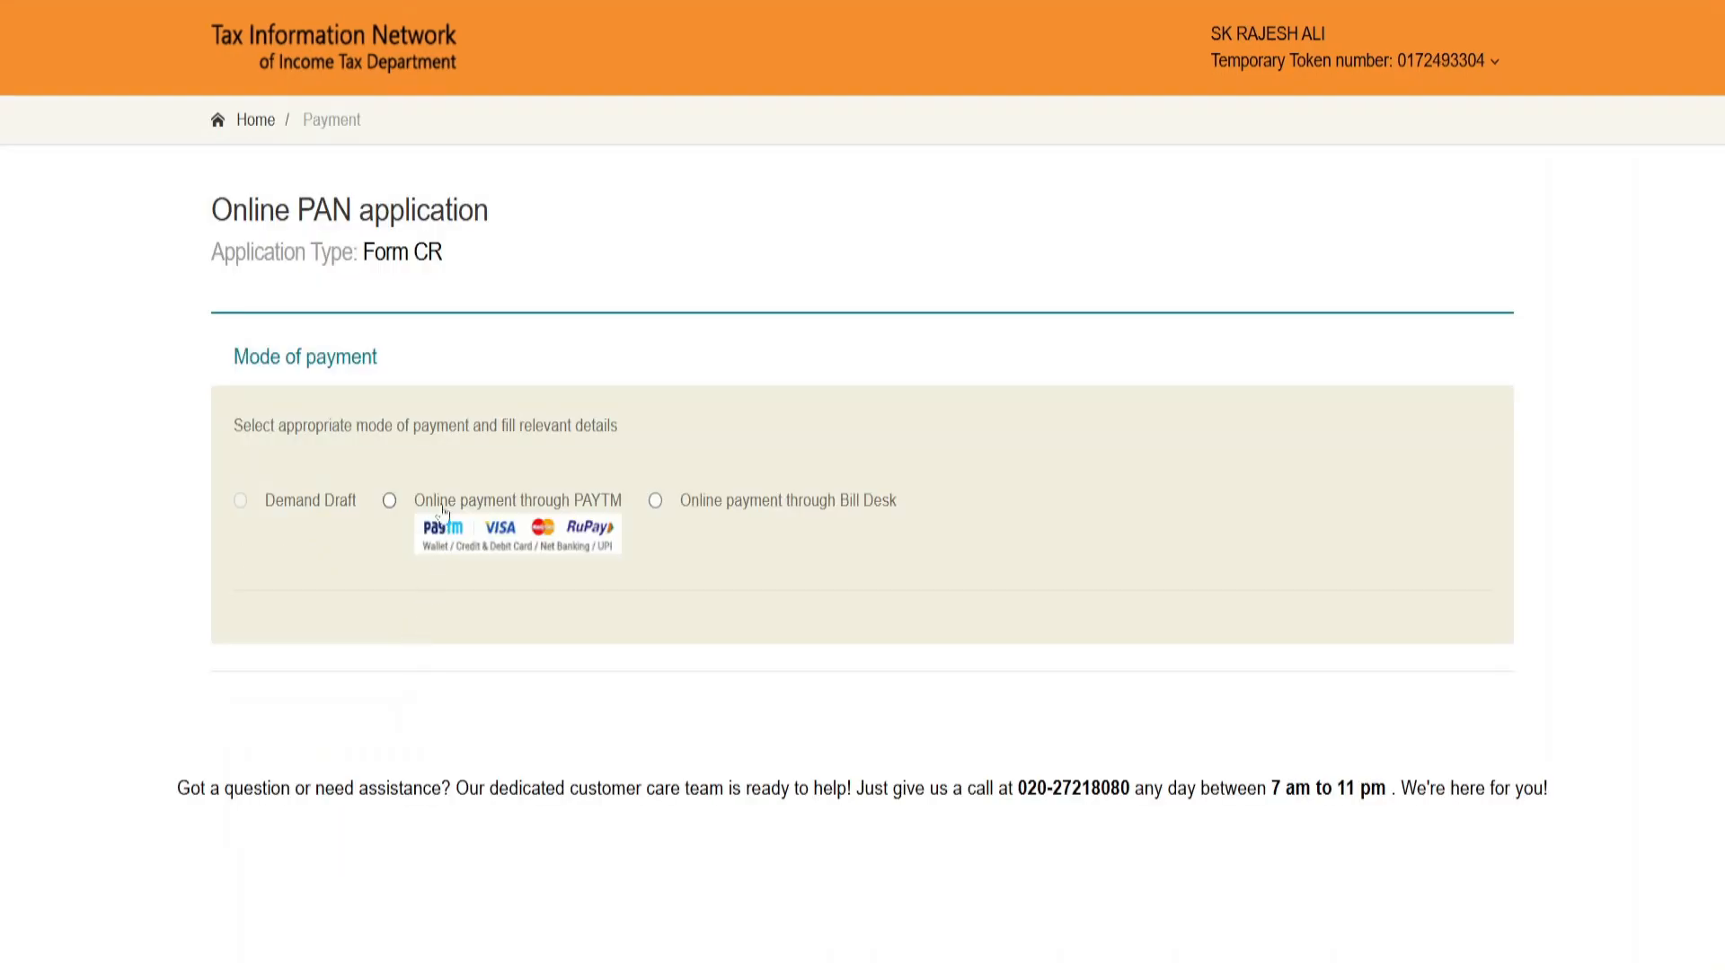
{"action": "left_click", "coordinate": [389, 500]}
{"action": "scroll", "coordinate": [450, 530], "scroll_direction": "down", "scroll_amount": 4}
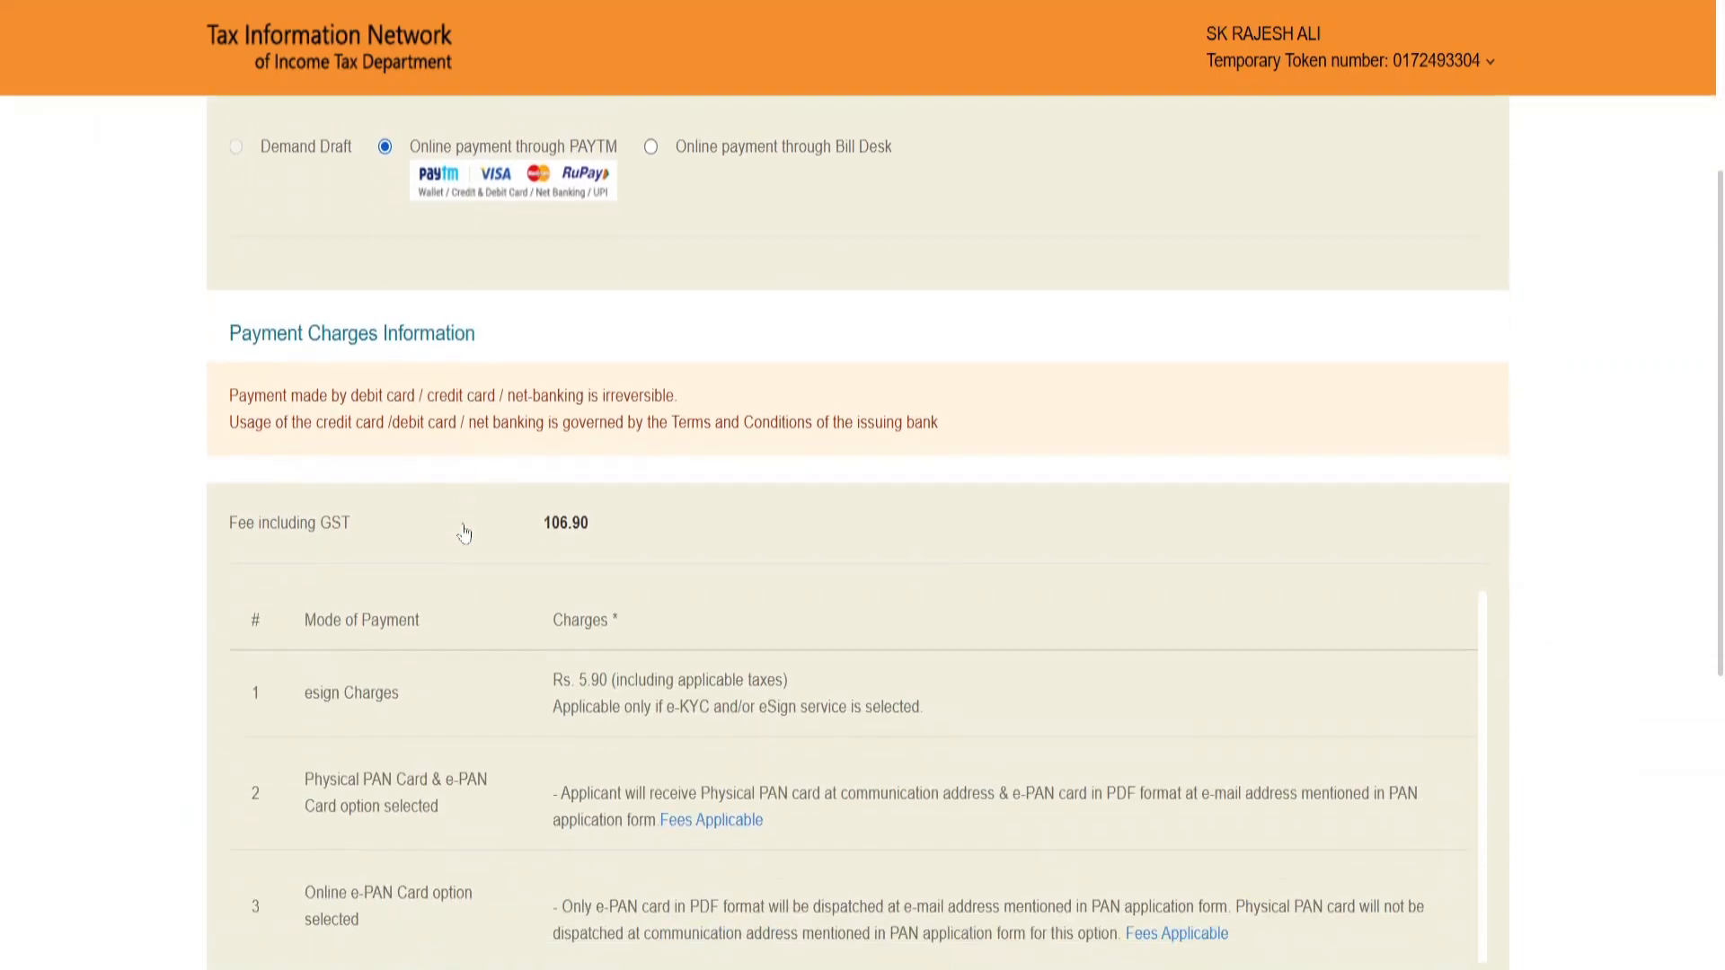
{"action": "scroll", "coordinate": [639, 499], "scroll_direction": "down", "scroll_amount": 5}
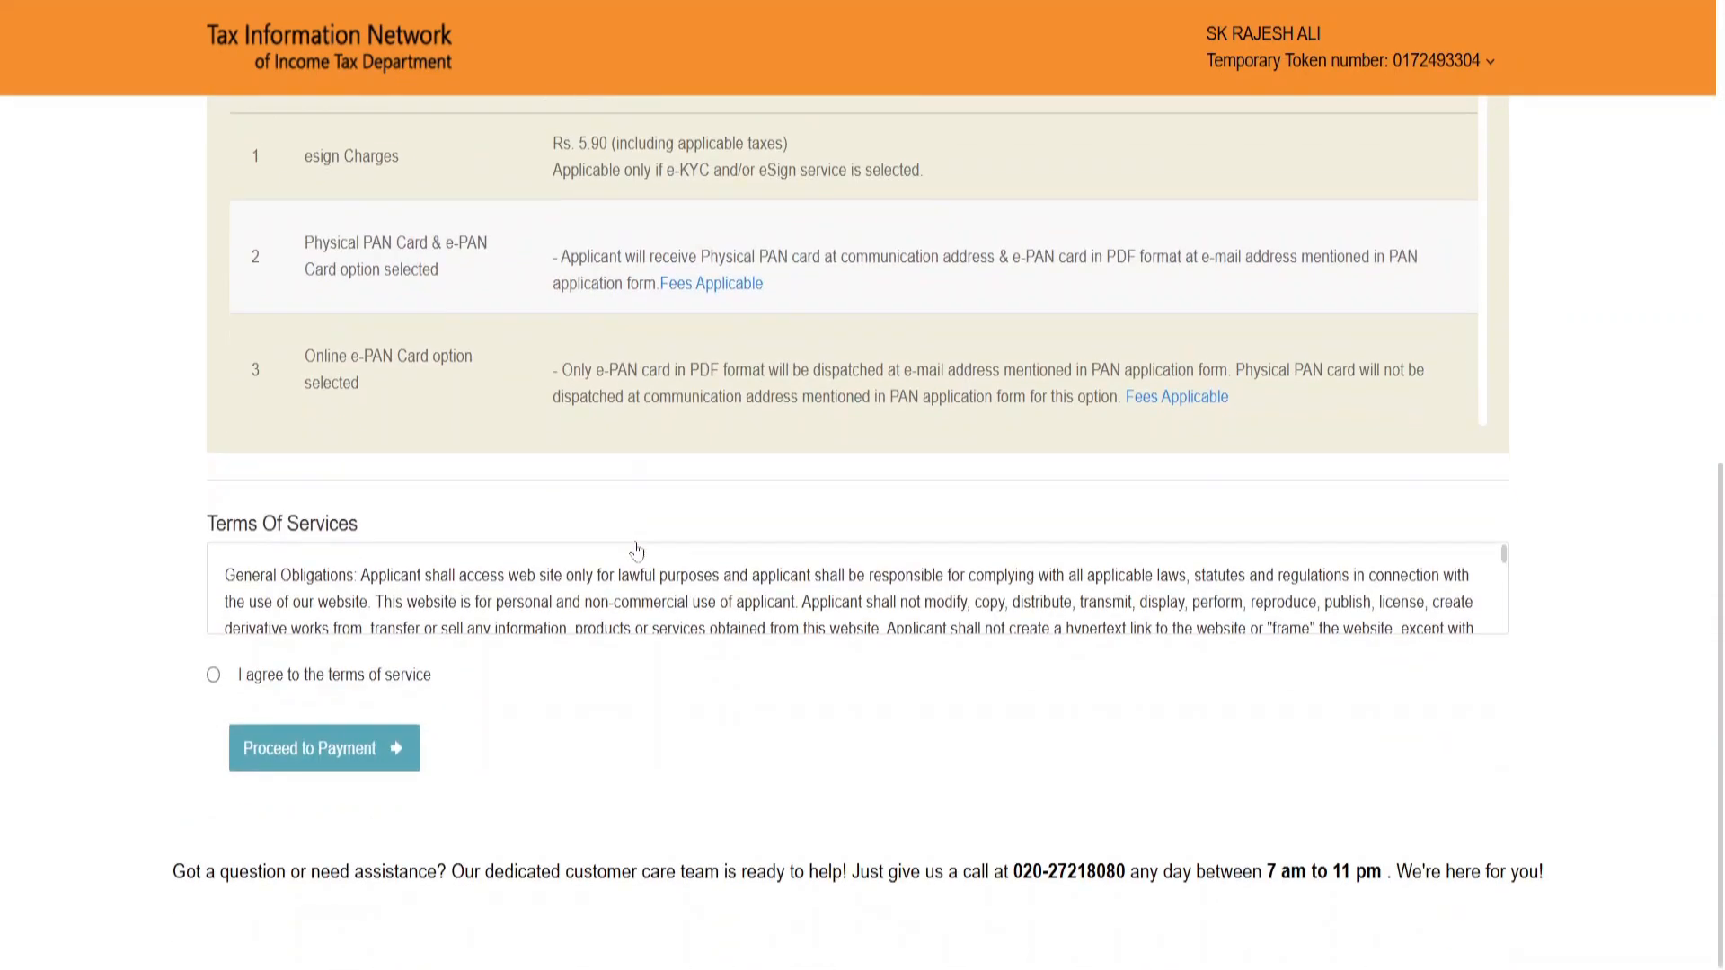
{"action": "scroll", "coordinate": [643, 501], "scroll_direction": "up", "scroll_amount": 3}
{"action": "scroll", "coordinate": [643, 501], "scroll_direction": "down", "scroll_amount": 3}
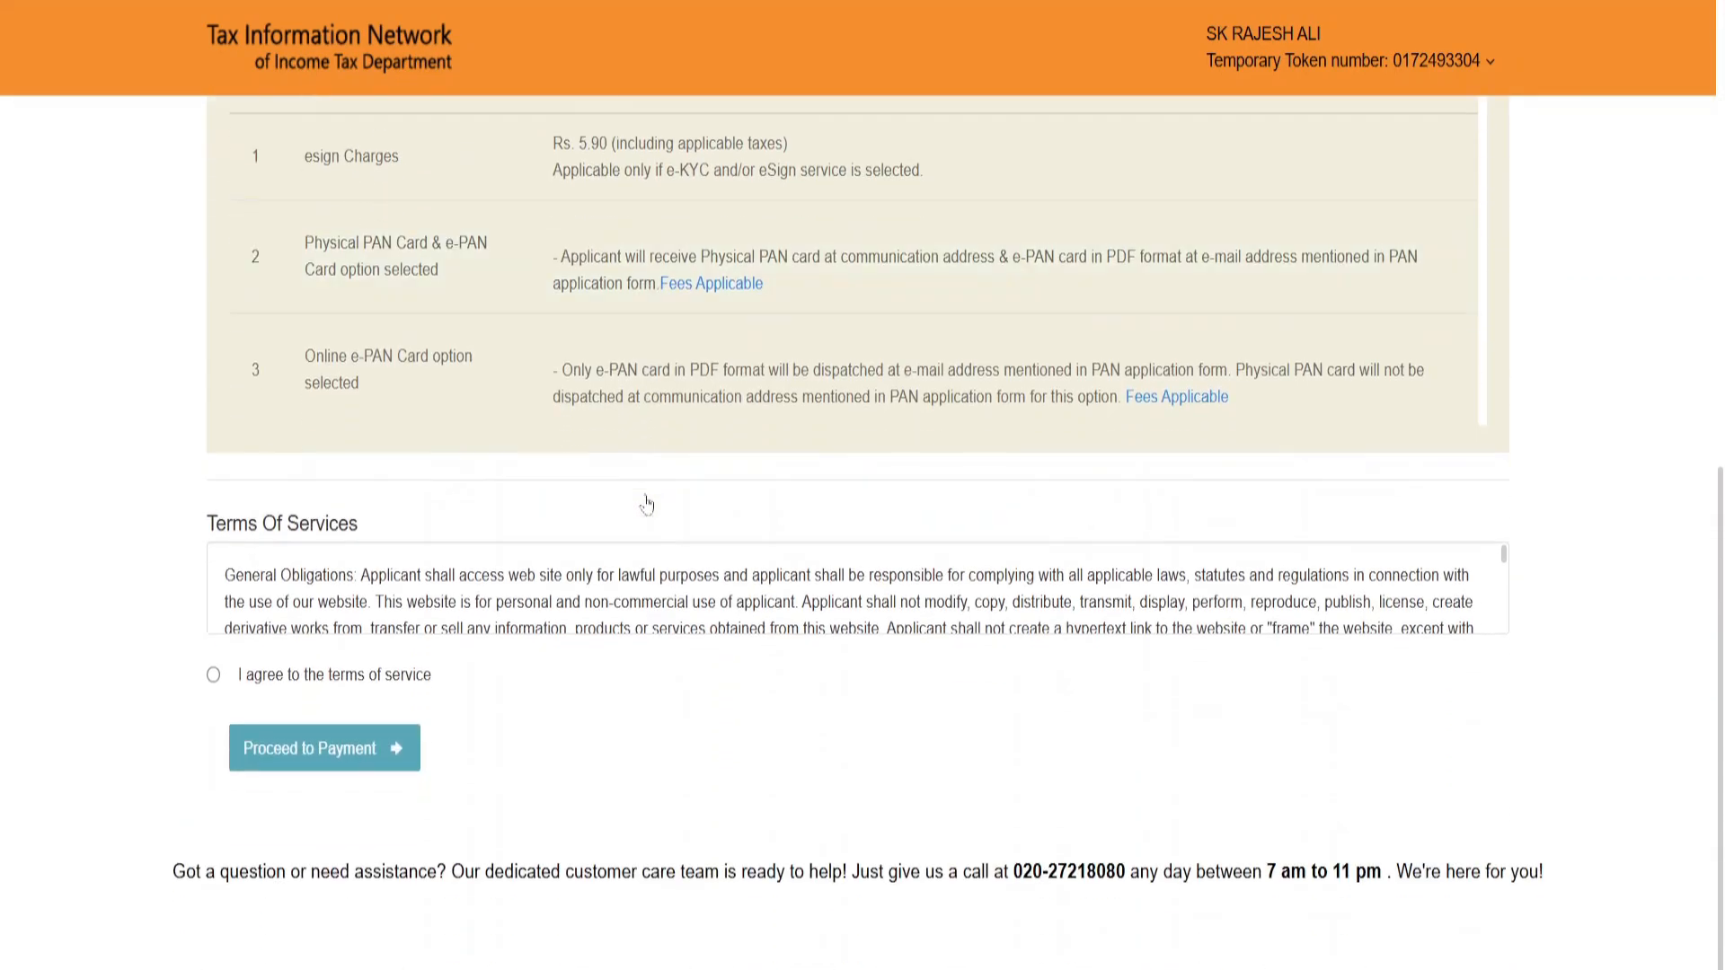
Step: Agree to the terms of service and confirm payment of the application fee
{"action": "left_click", "coordinate": [214, 676]}
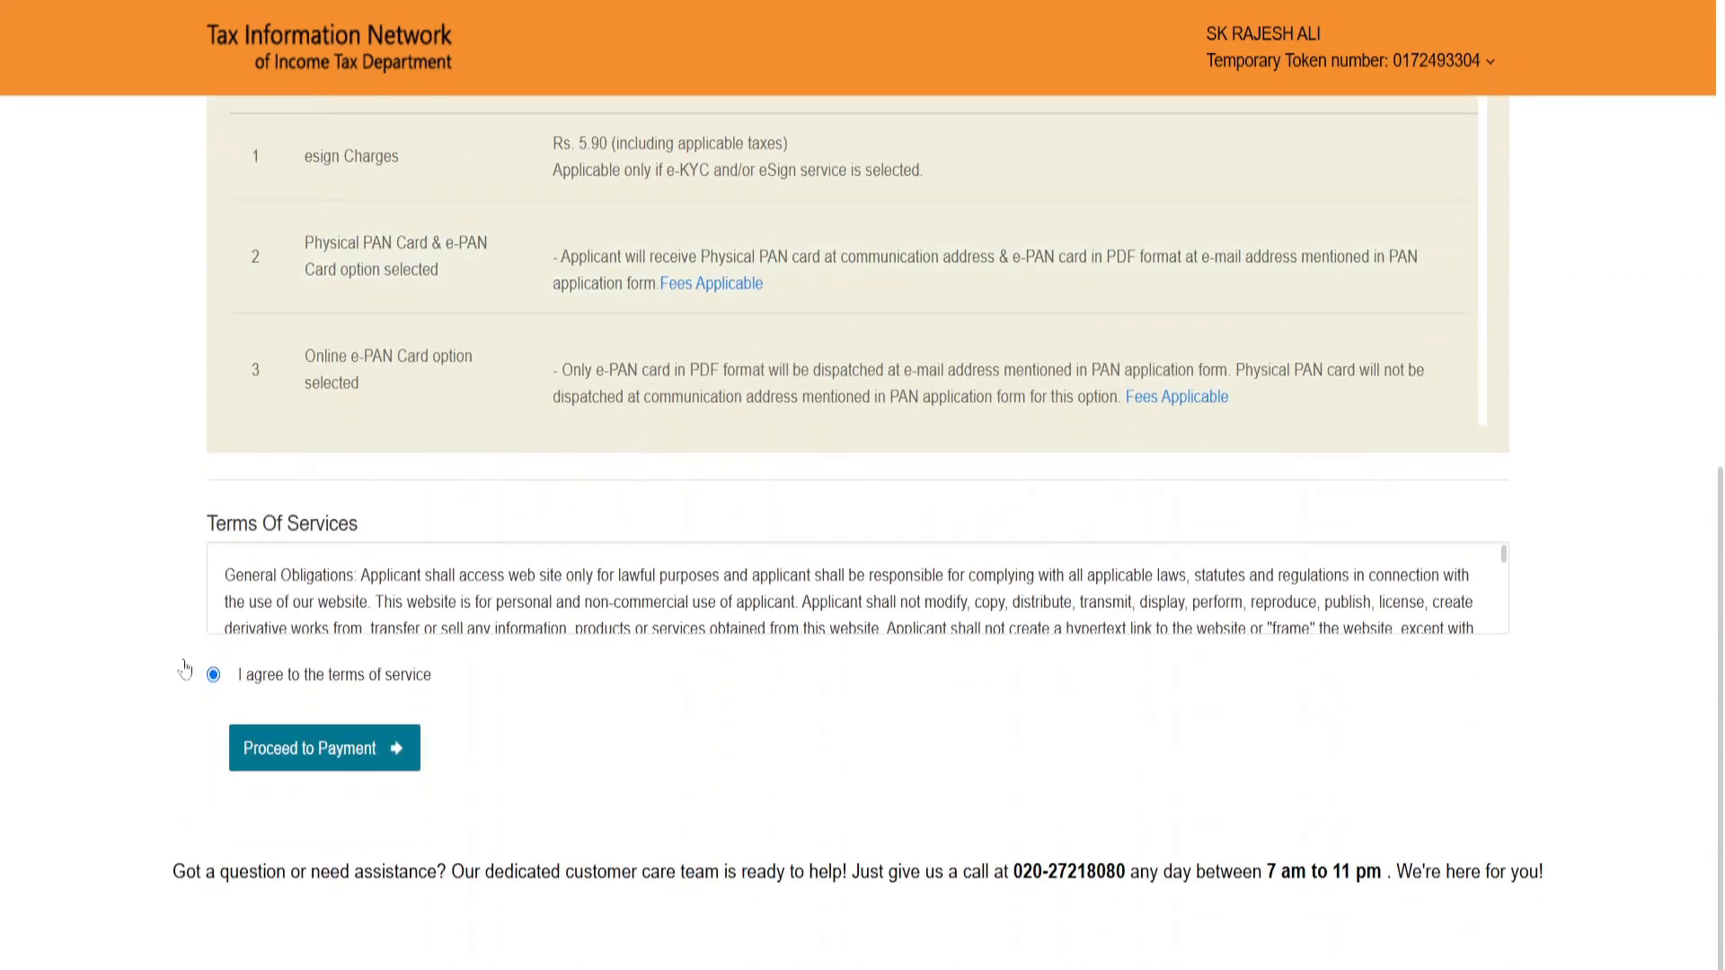
{"action": "left_click", "coordinate": [342, 755]}
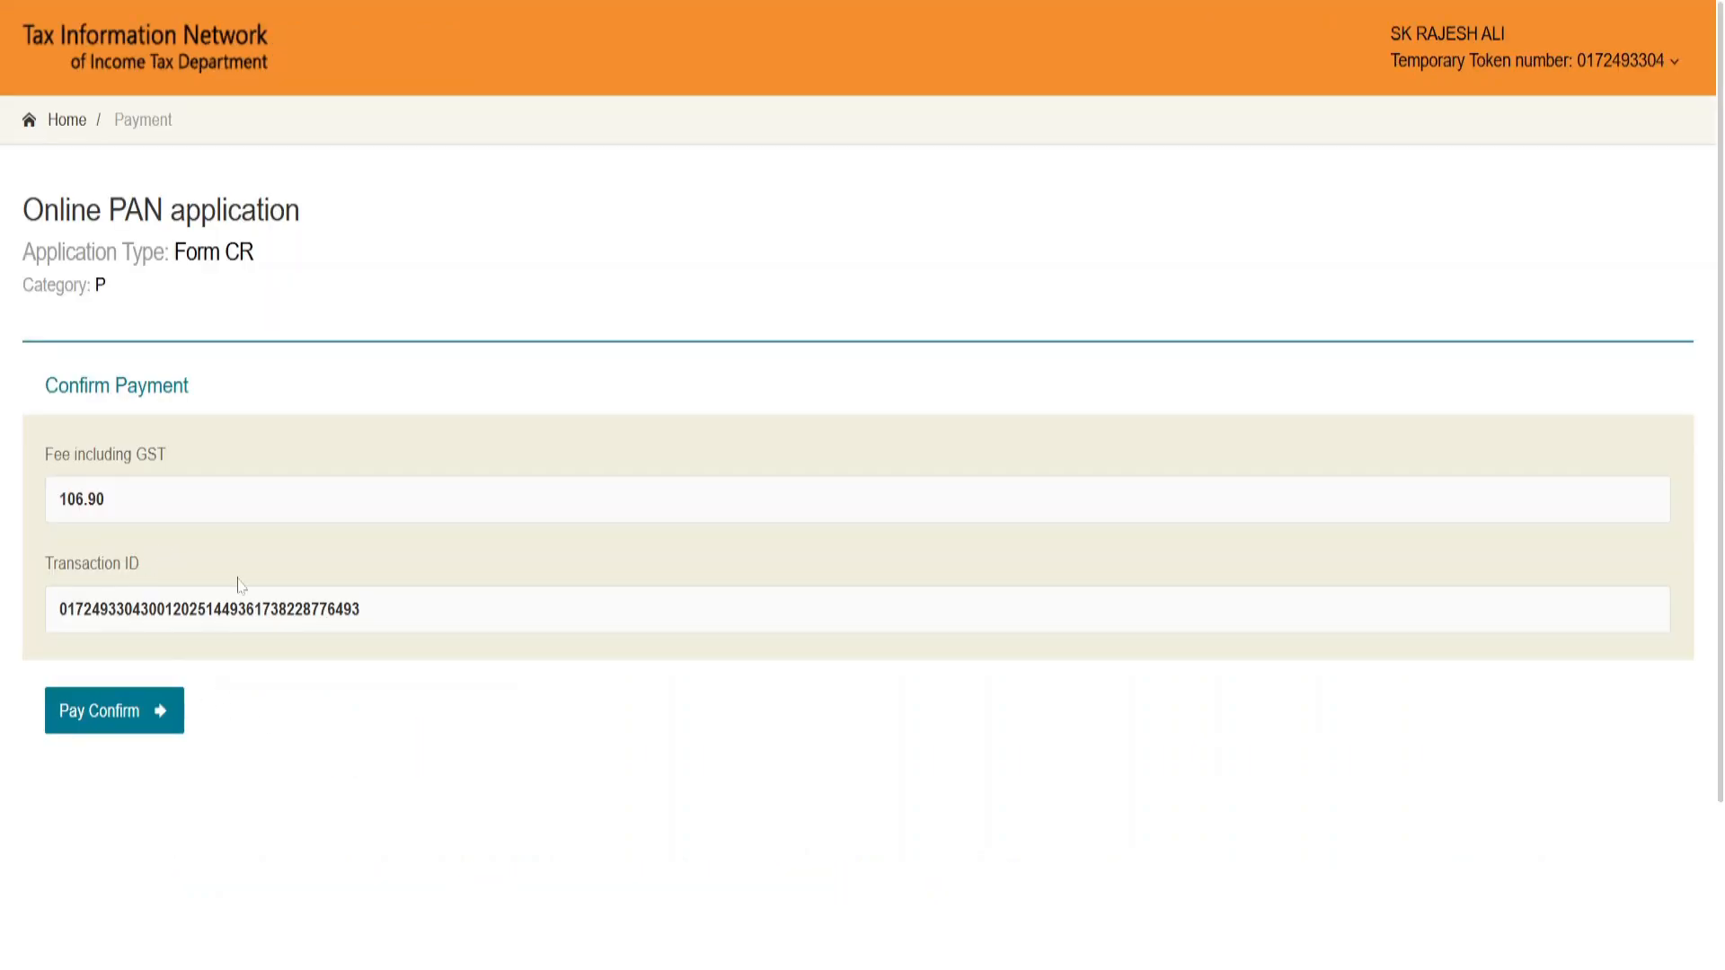
{"action": "left_click", "coordinate": [132, 712]}
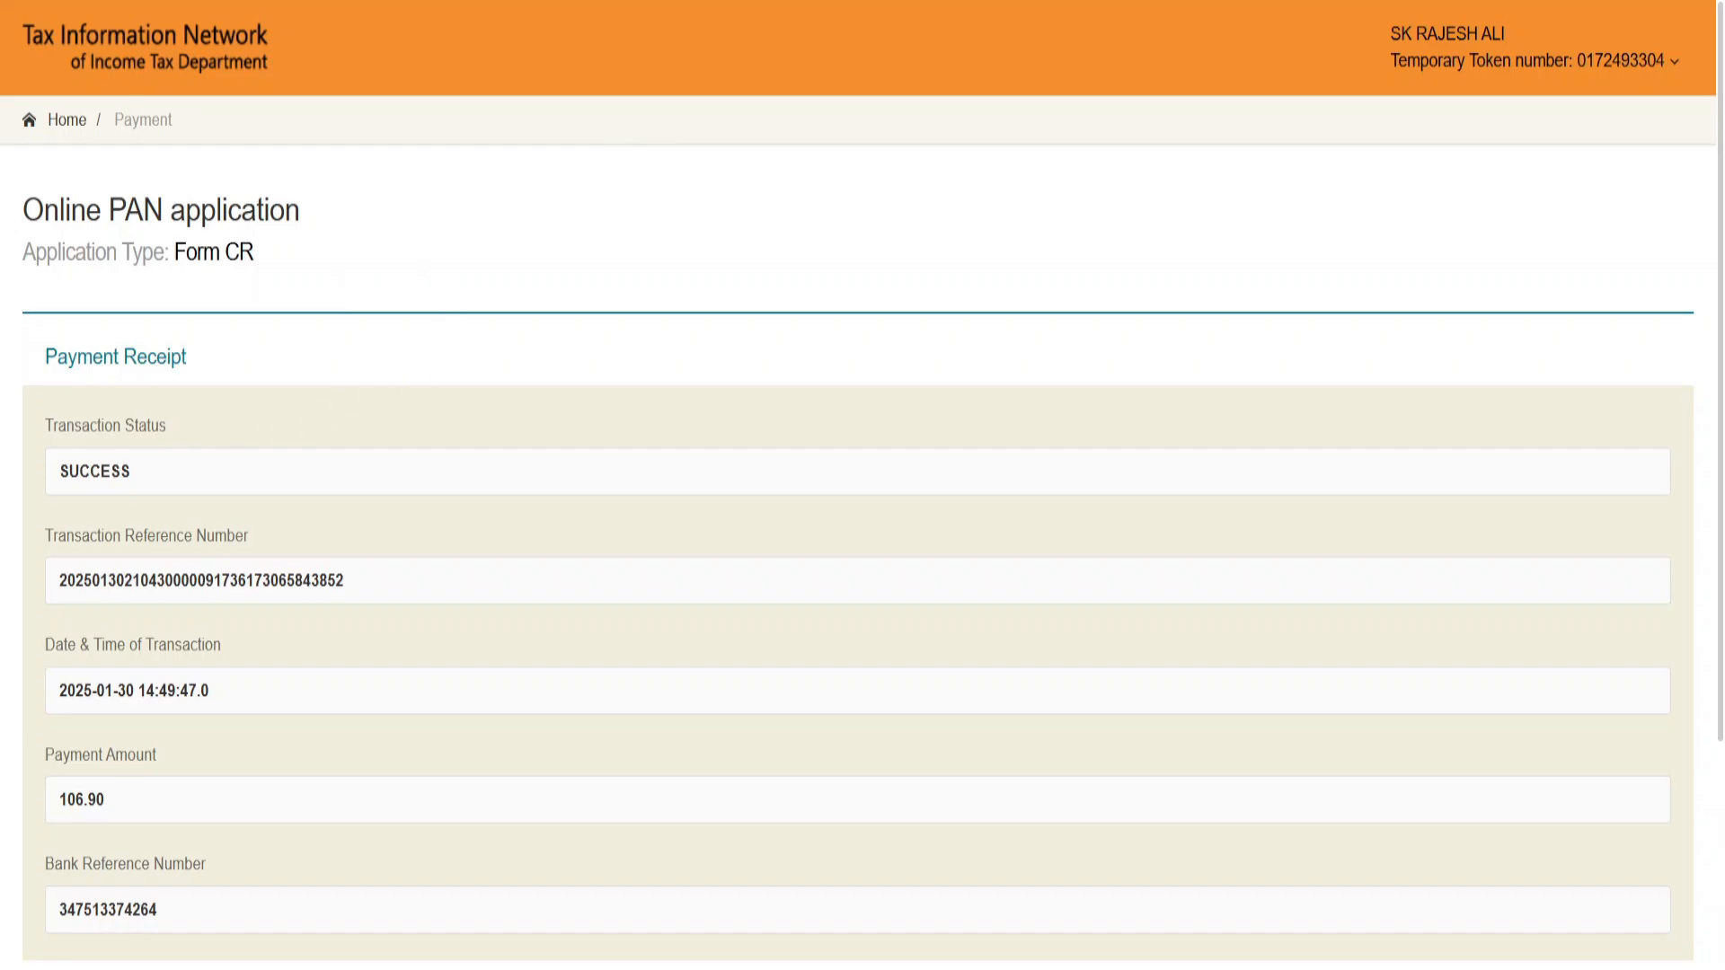
Step: Continue from the payment receipt to Aadhaar authentication and accept the consent for e-signing the PAN application
{"action": "scroll", "coordinate": [258, 458], "scroll_direction": "down", "scroll_amount": 3}
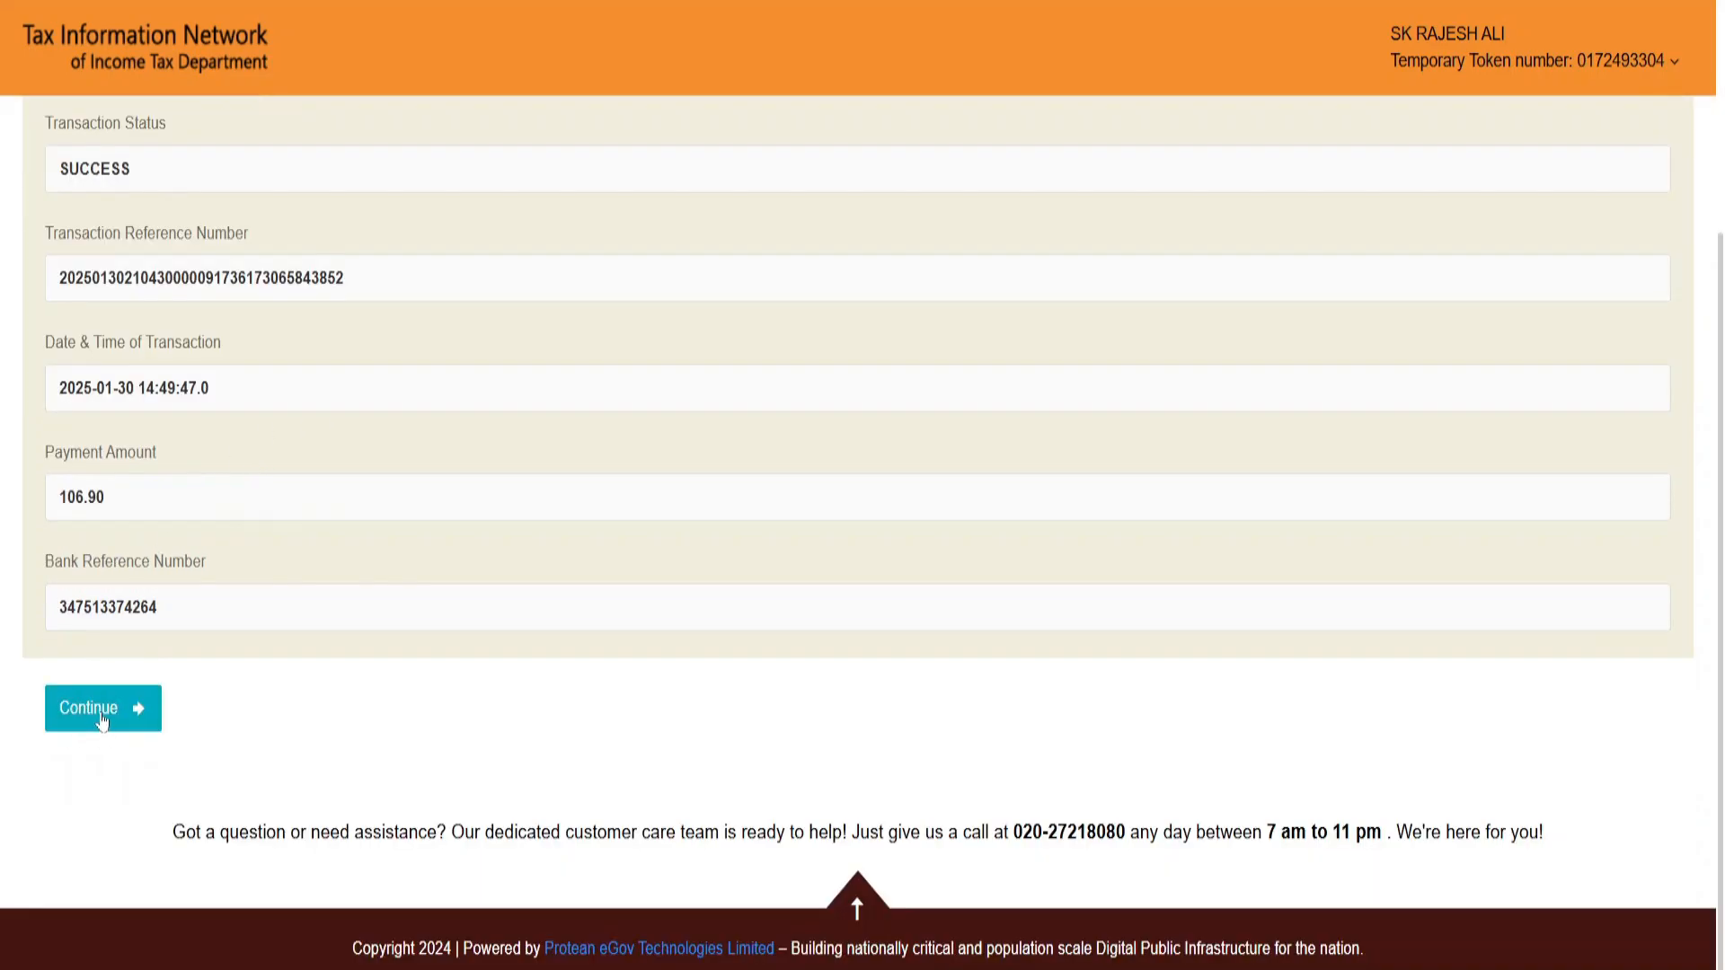
{"action": "left_click", "coordinate": [102, 712]}
{"action": "key", "text": "ctrl+minus"}
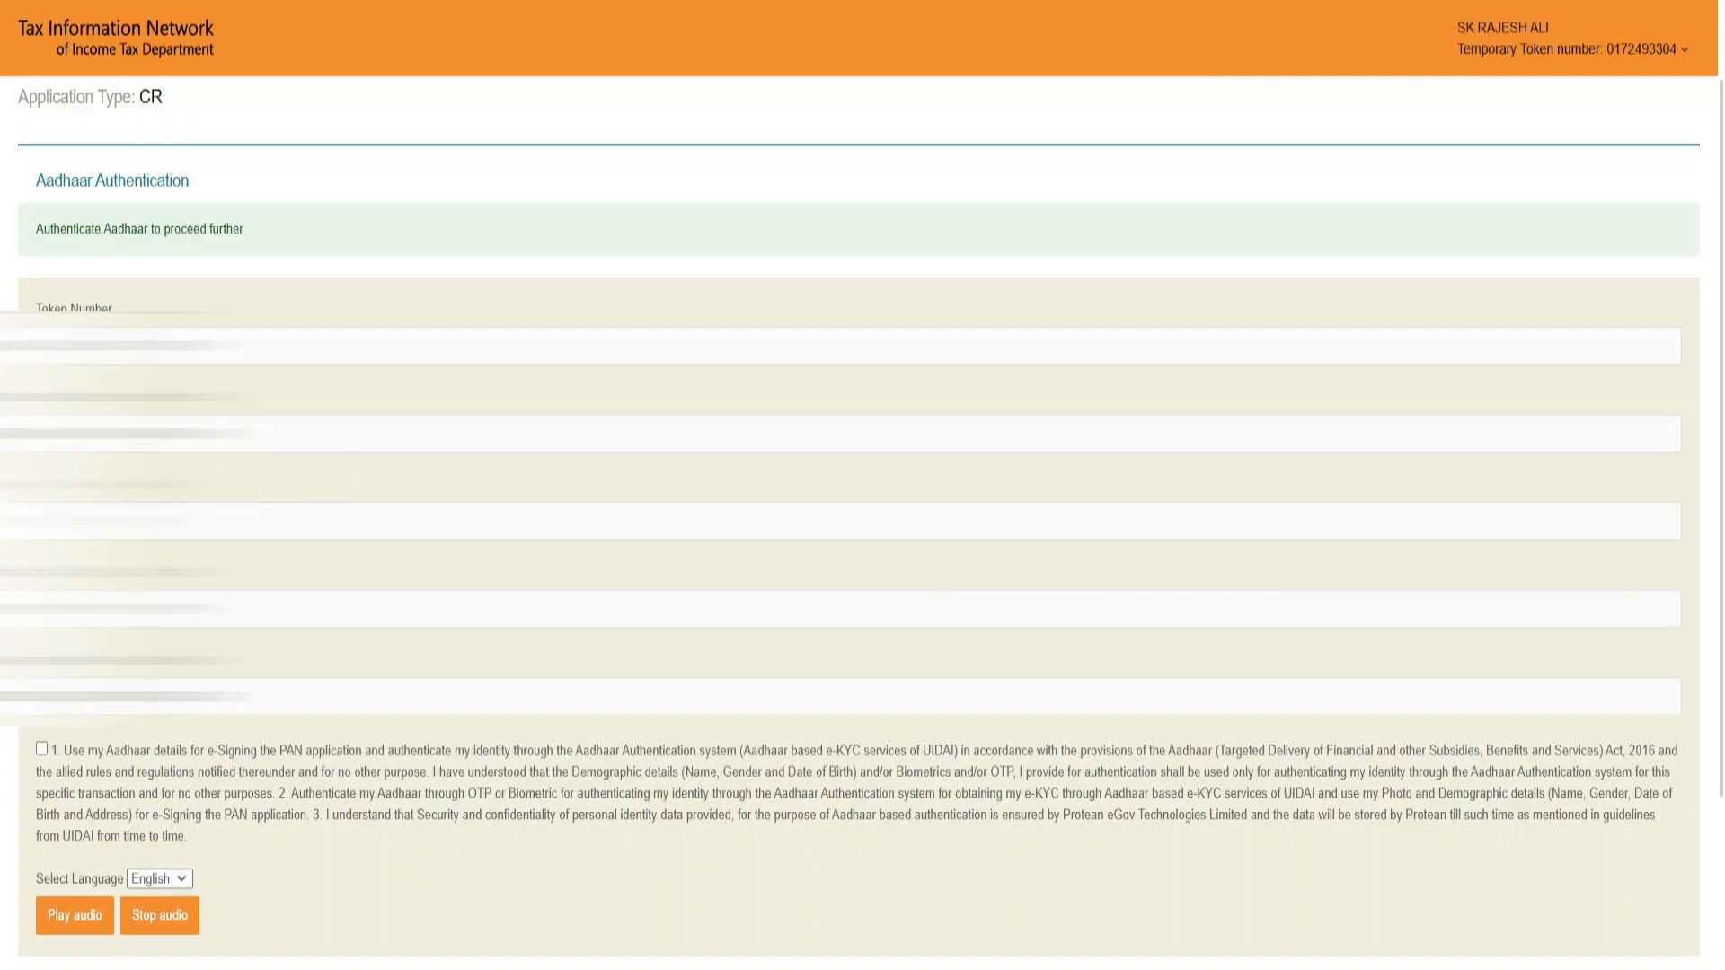
{"action": "left_click", "coordinate": [41, 750]}
{"action": "scroll", "coordinate": [77, 948], "scroll_direction": "down", "scroll_amount": 3}
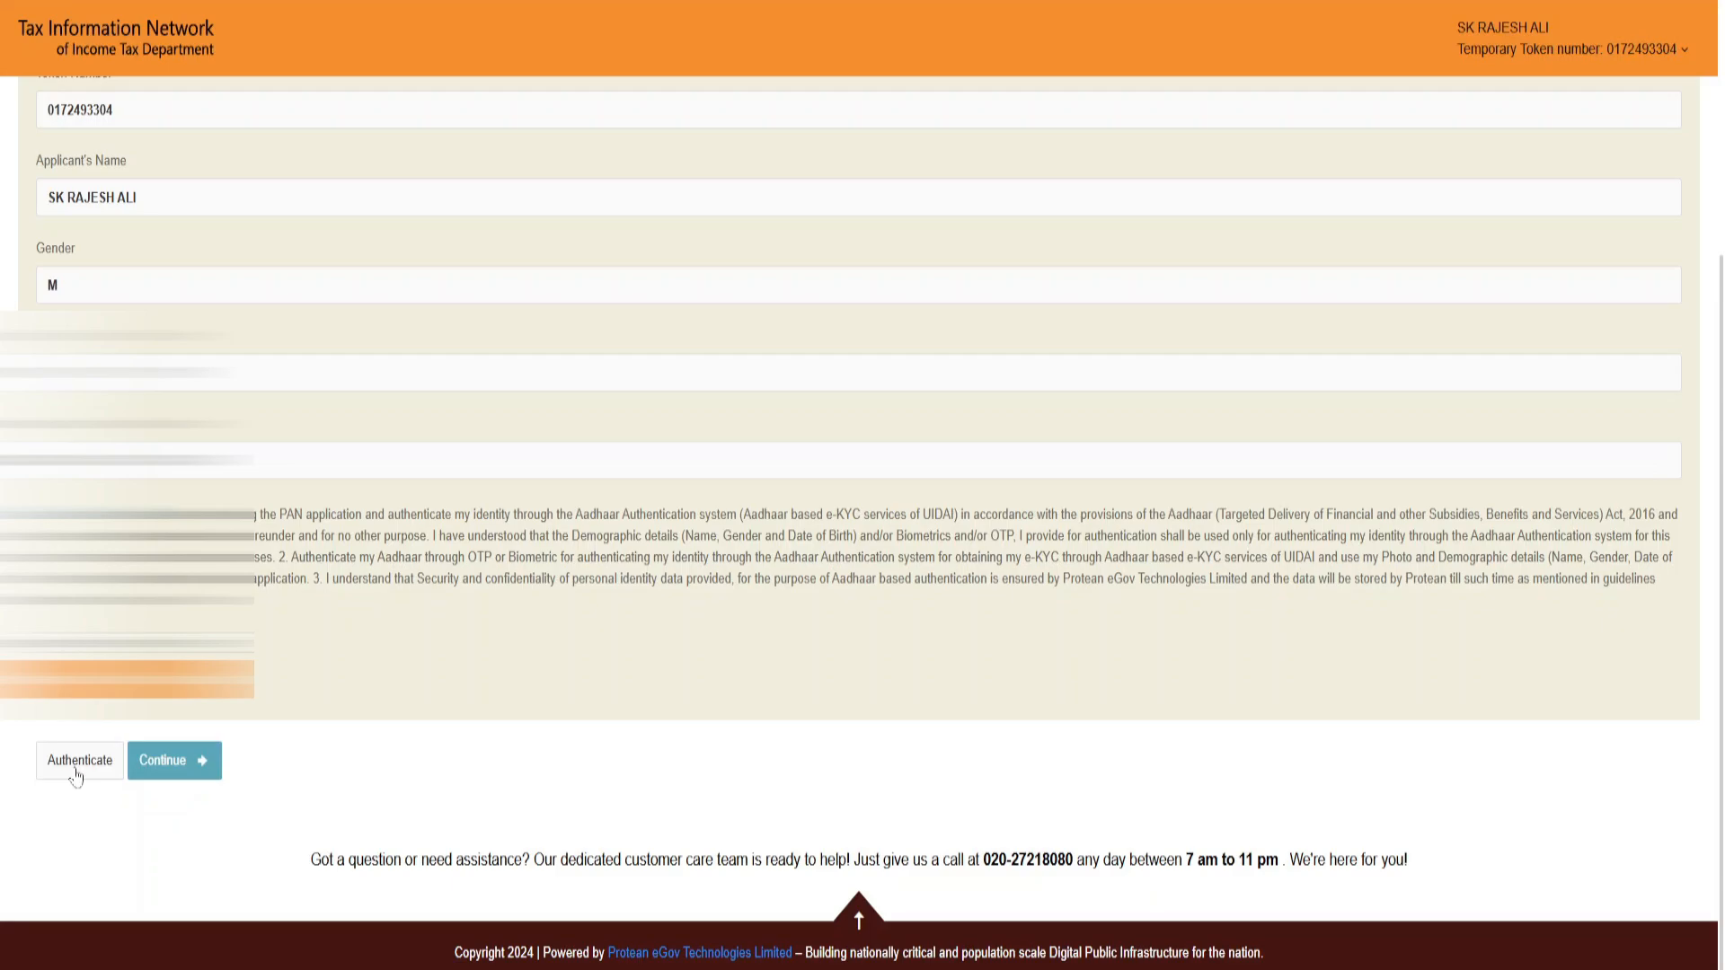
Step: Authenticate the applicant's Aadhaar by generating an OTP and submitting it for verification
{"action": "left_click", "coordinate": [77, 771]}
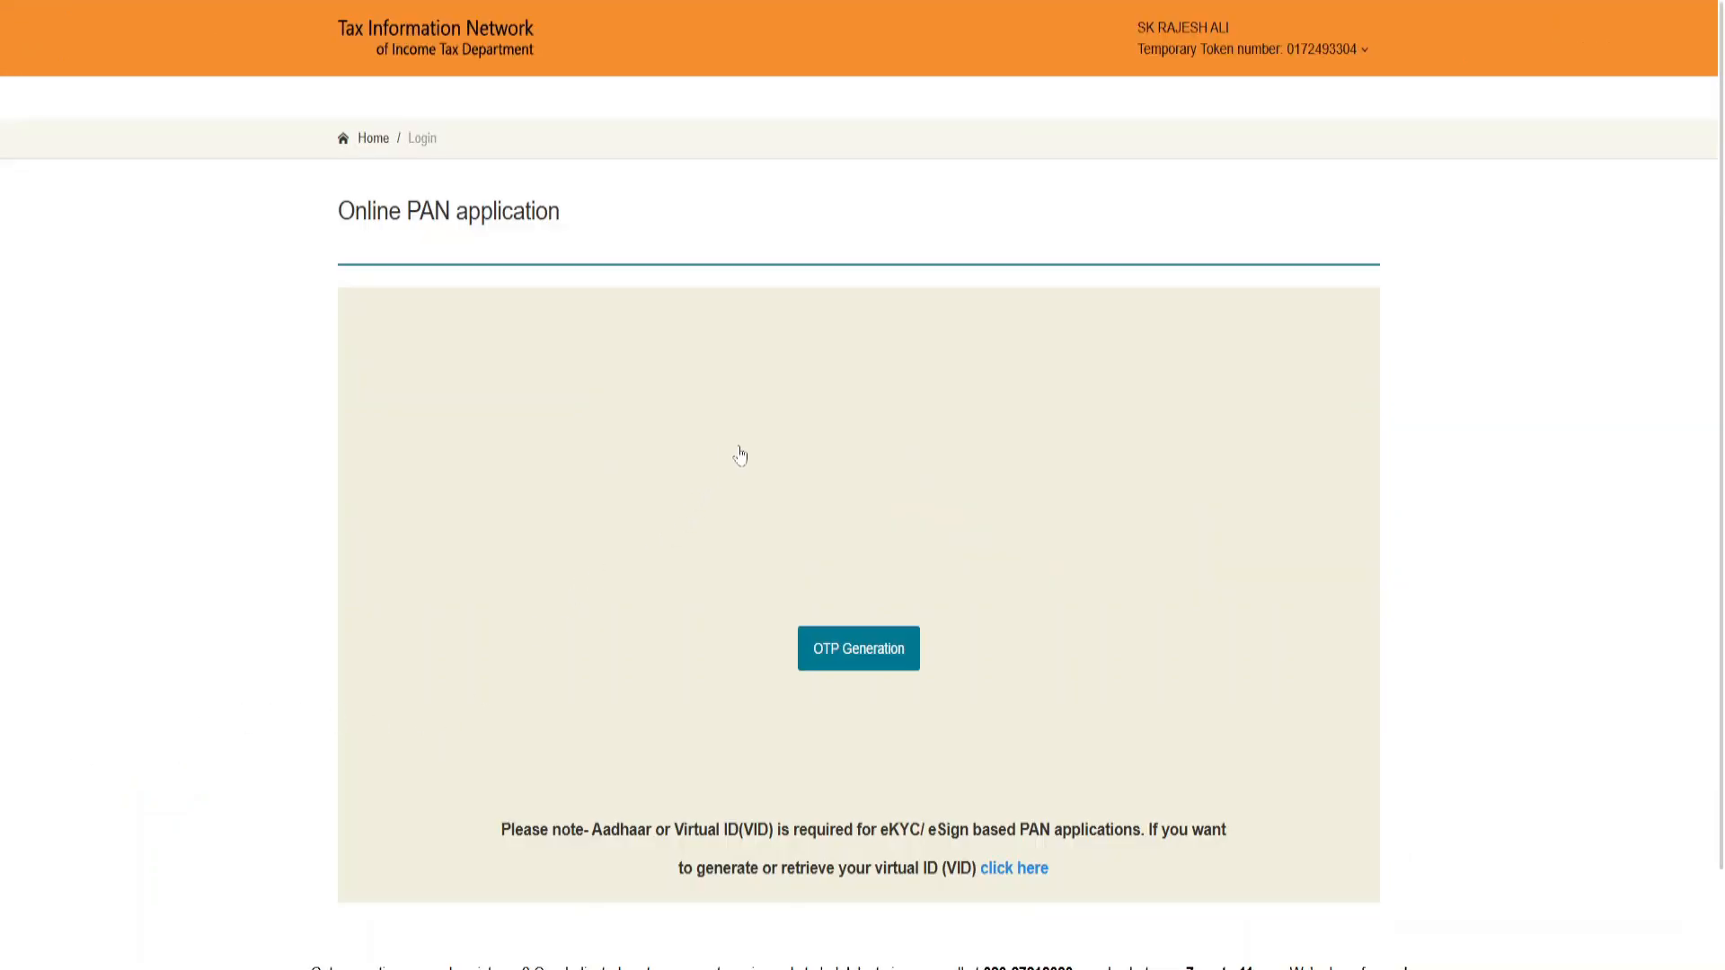
{"action": "left_click", "coordinate": [881, 647]}
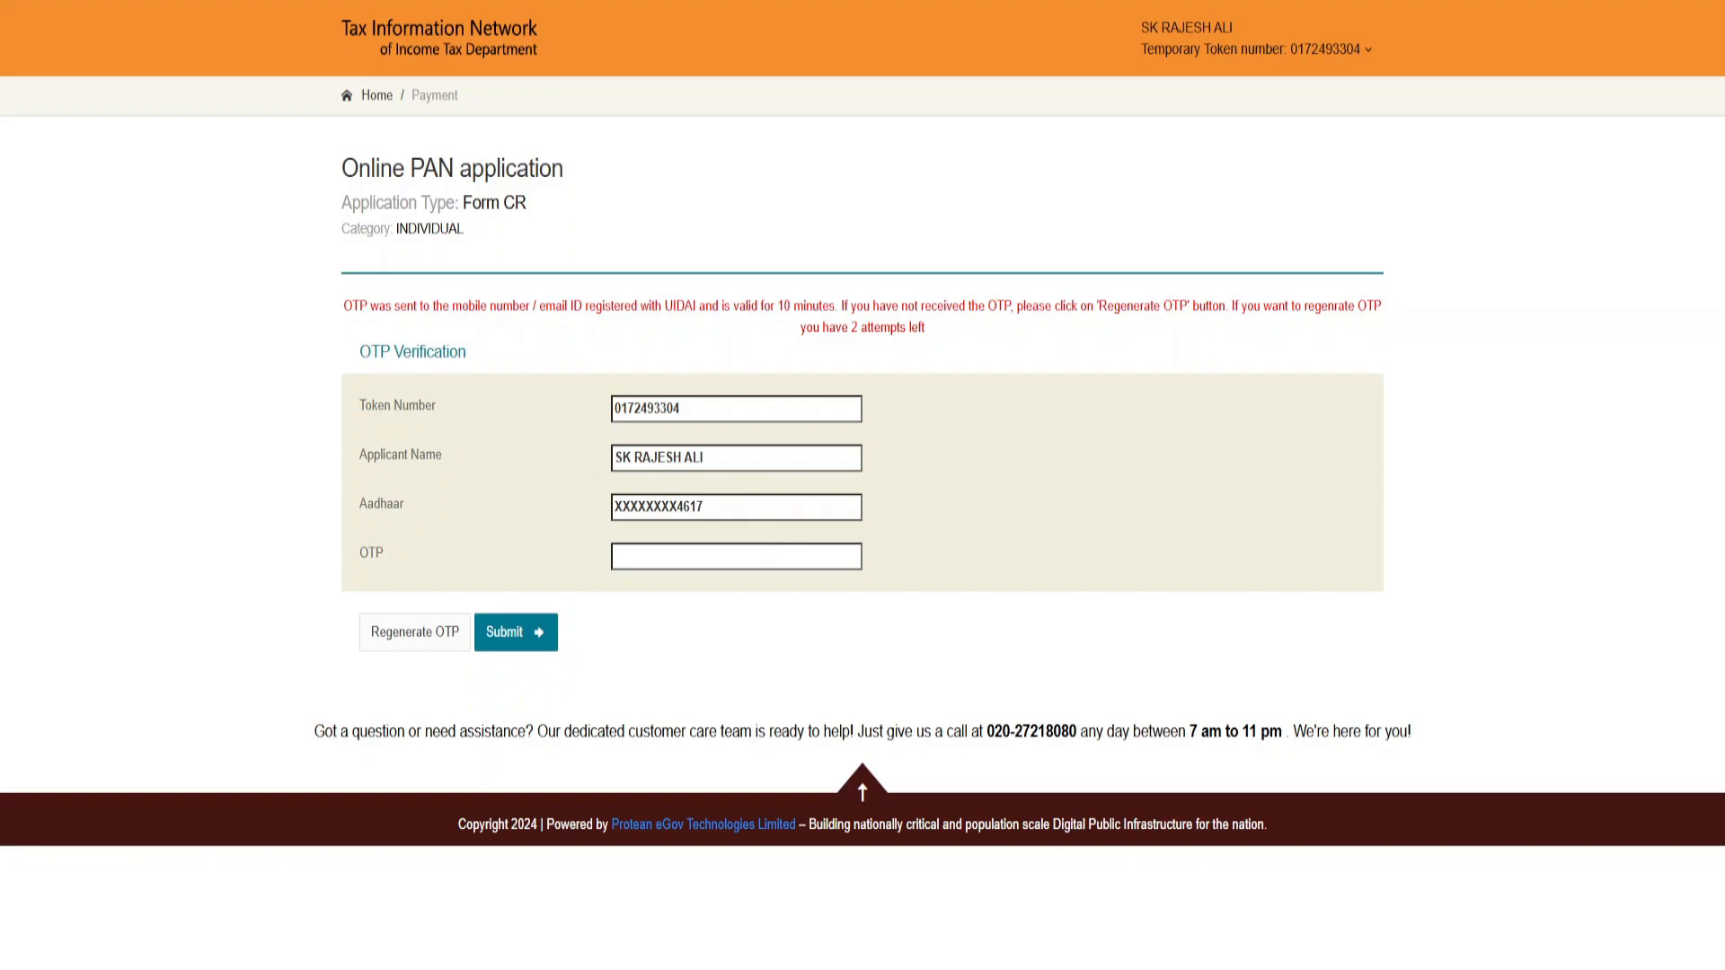
{"action": "left_click", "coordinate": [519, 634]}
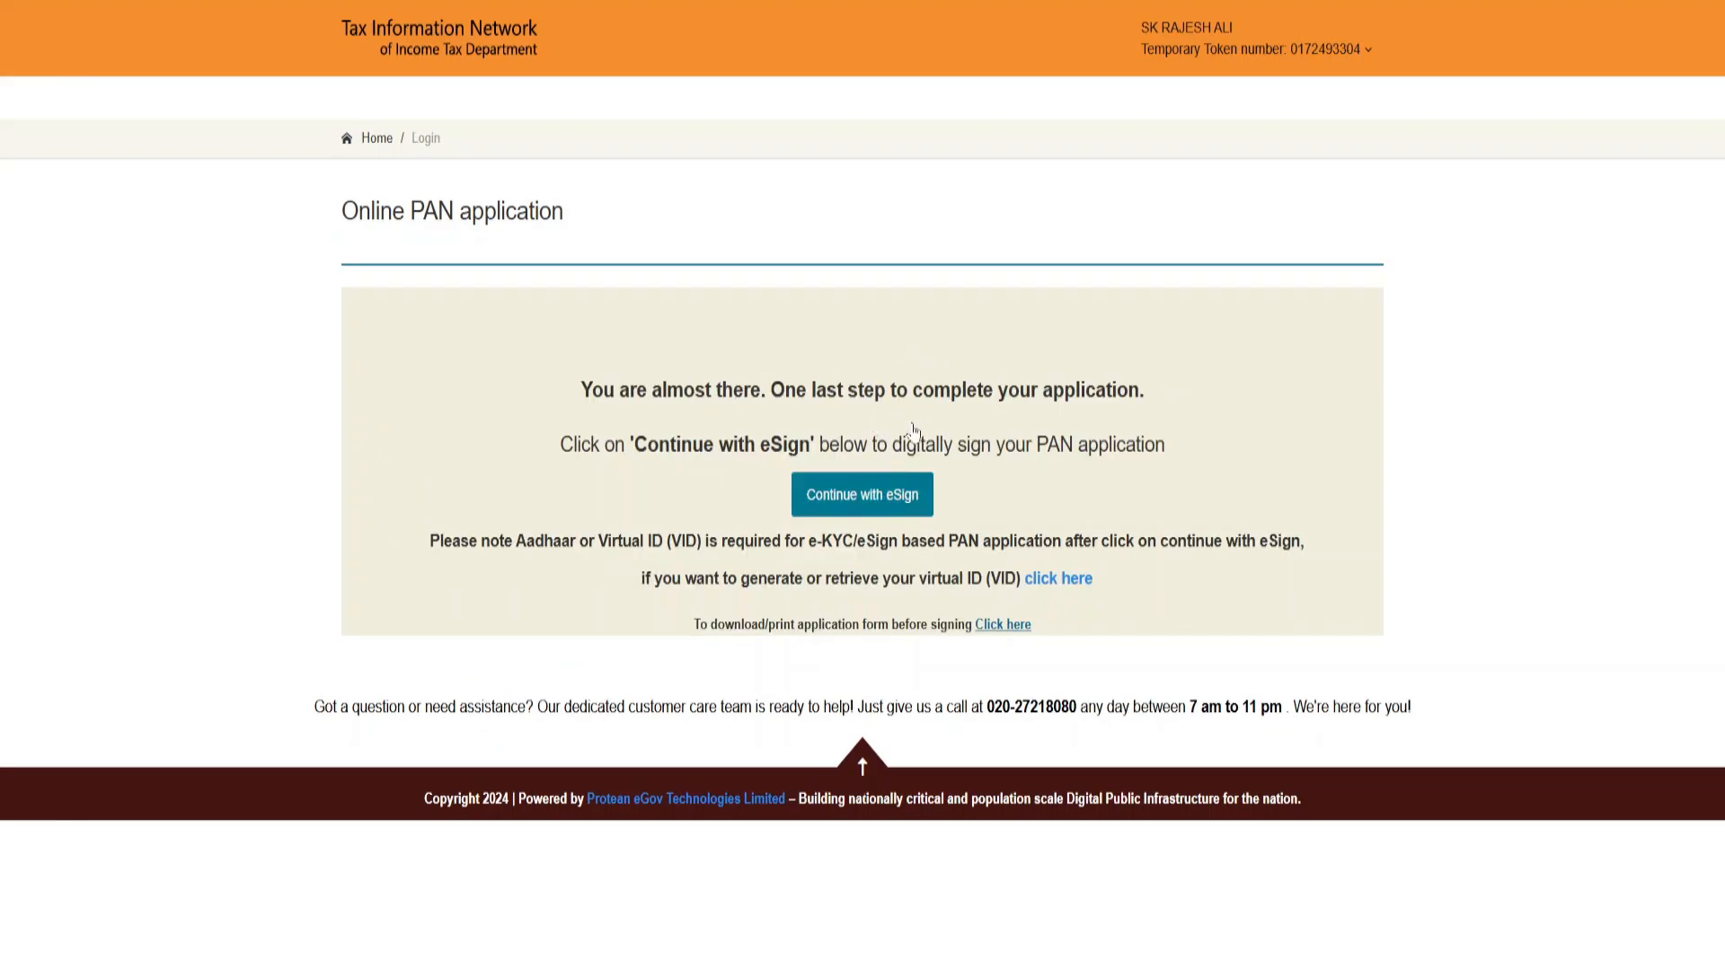
Step: Continue with eSign, authorize Protean to use the Aadhaar details, and verify the OTP to sign the application
{"action": "left_click", "coordinate": [898, 505]}
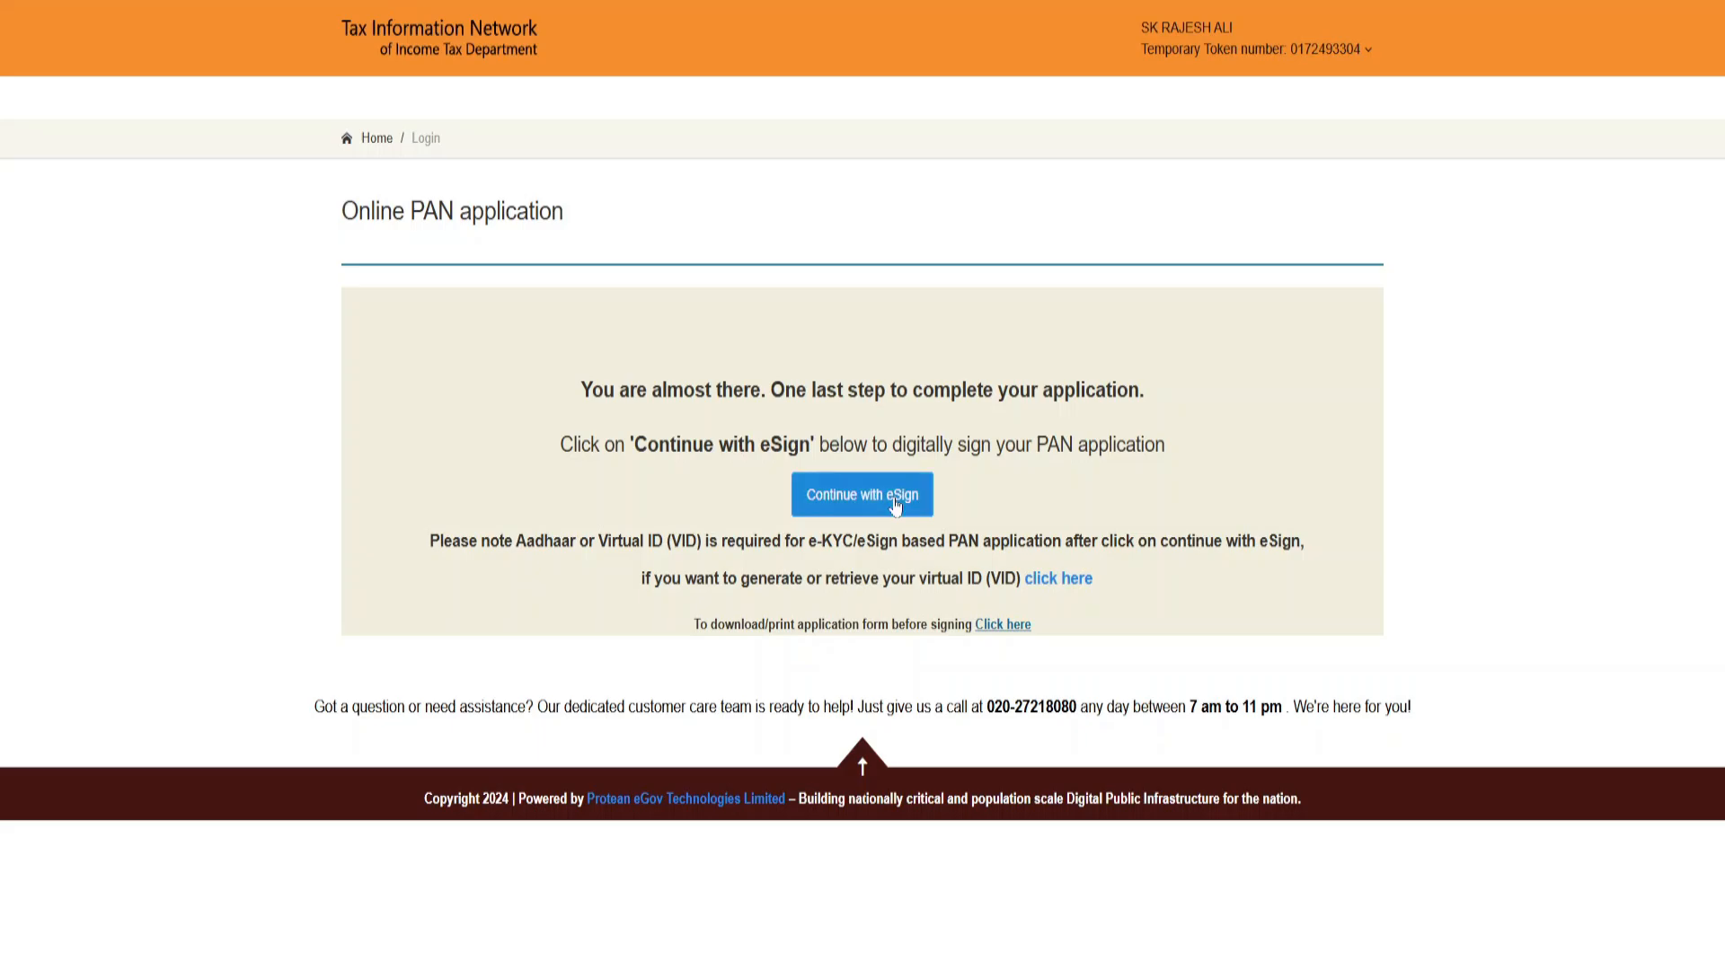
{"action": "left_click", "coordinate": [310, 327]}
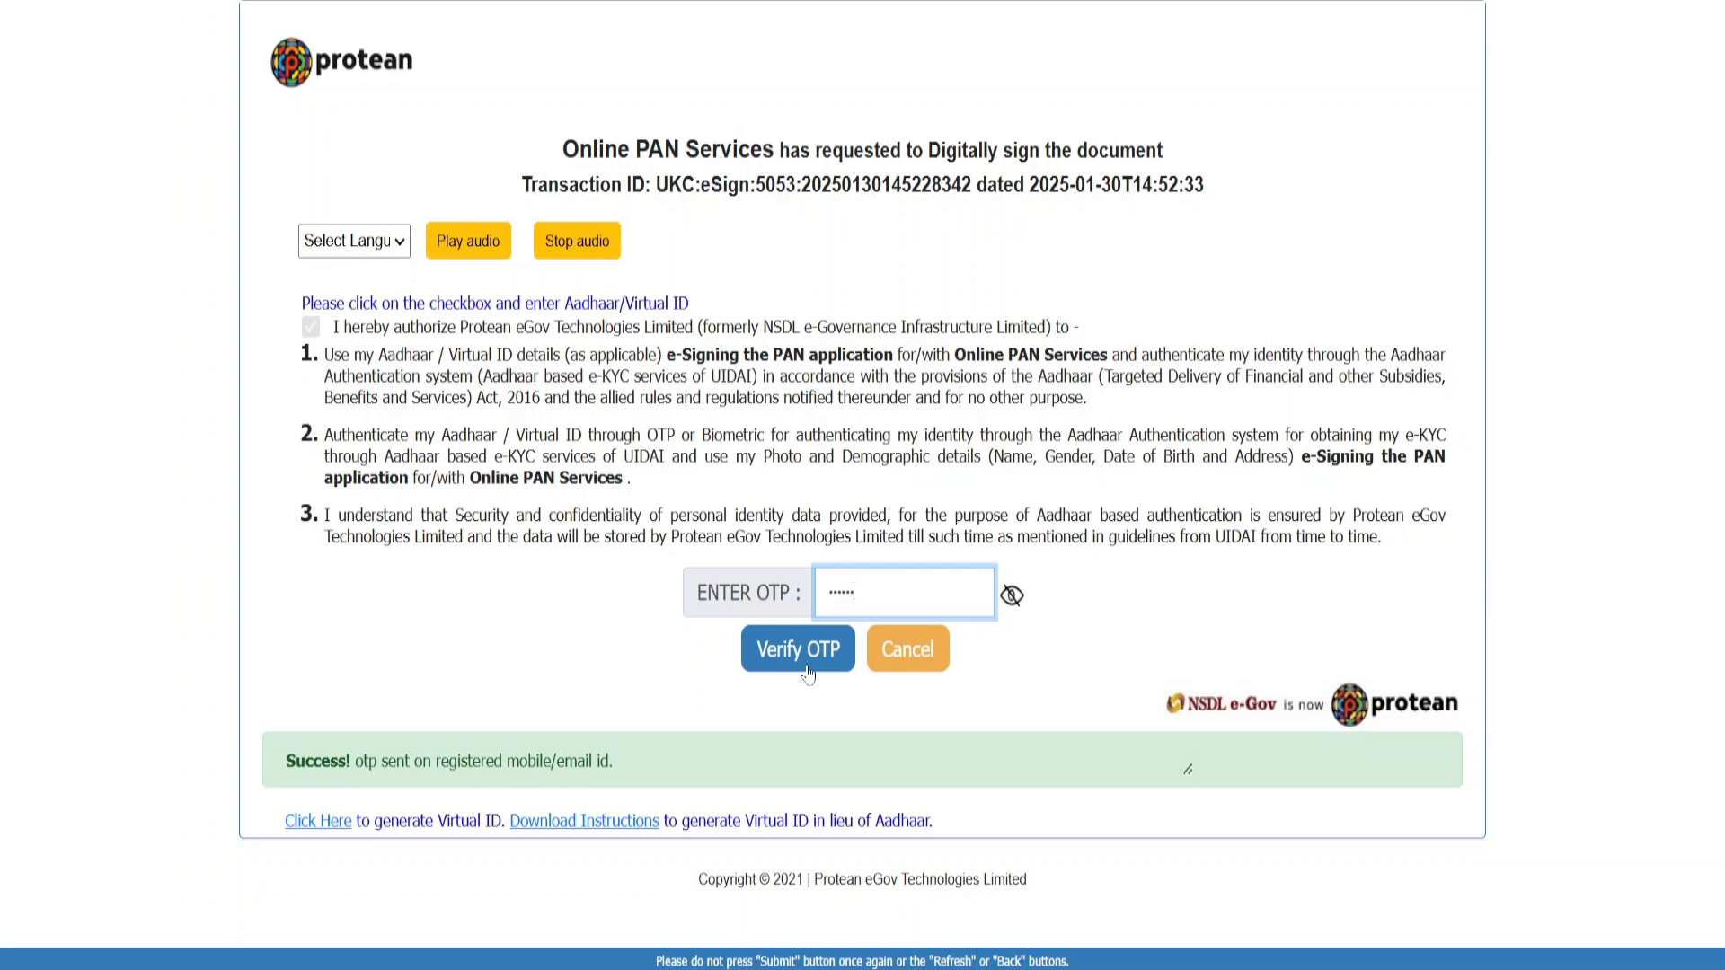
{"action": "left_click", "coordinate": [798, 649]}
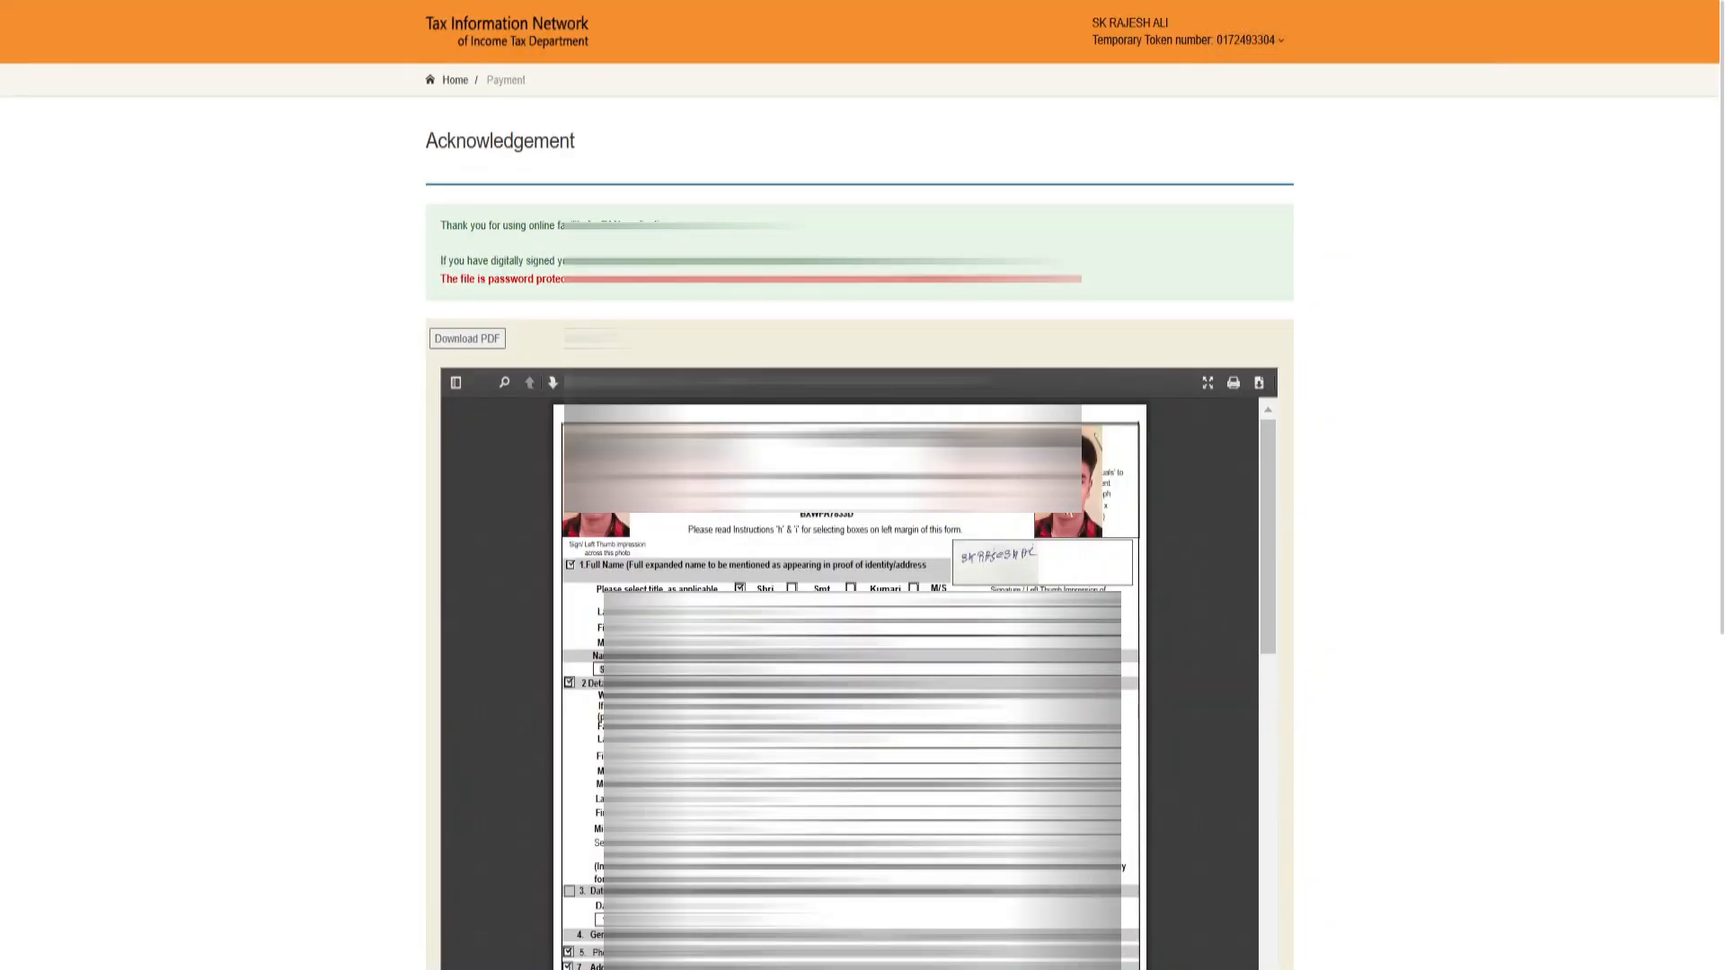
Step: Look through the acknowledgement PDF to page 3 with the attached supporting document
{"action": "left_click_drag", "start_coordinate": [1265, 468], "coordinate": [1266, 954]}
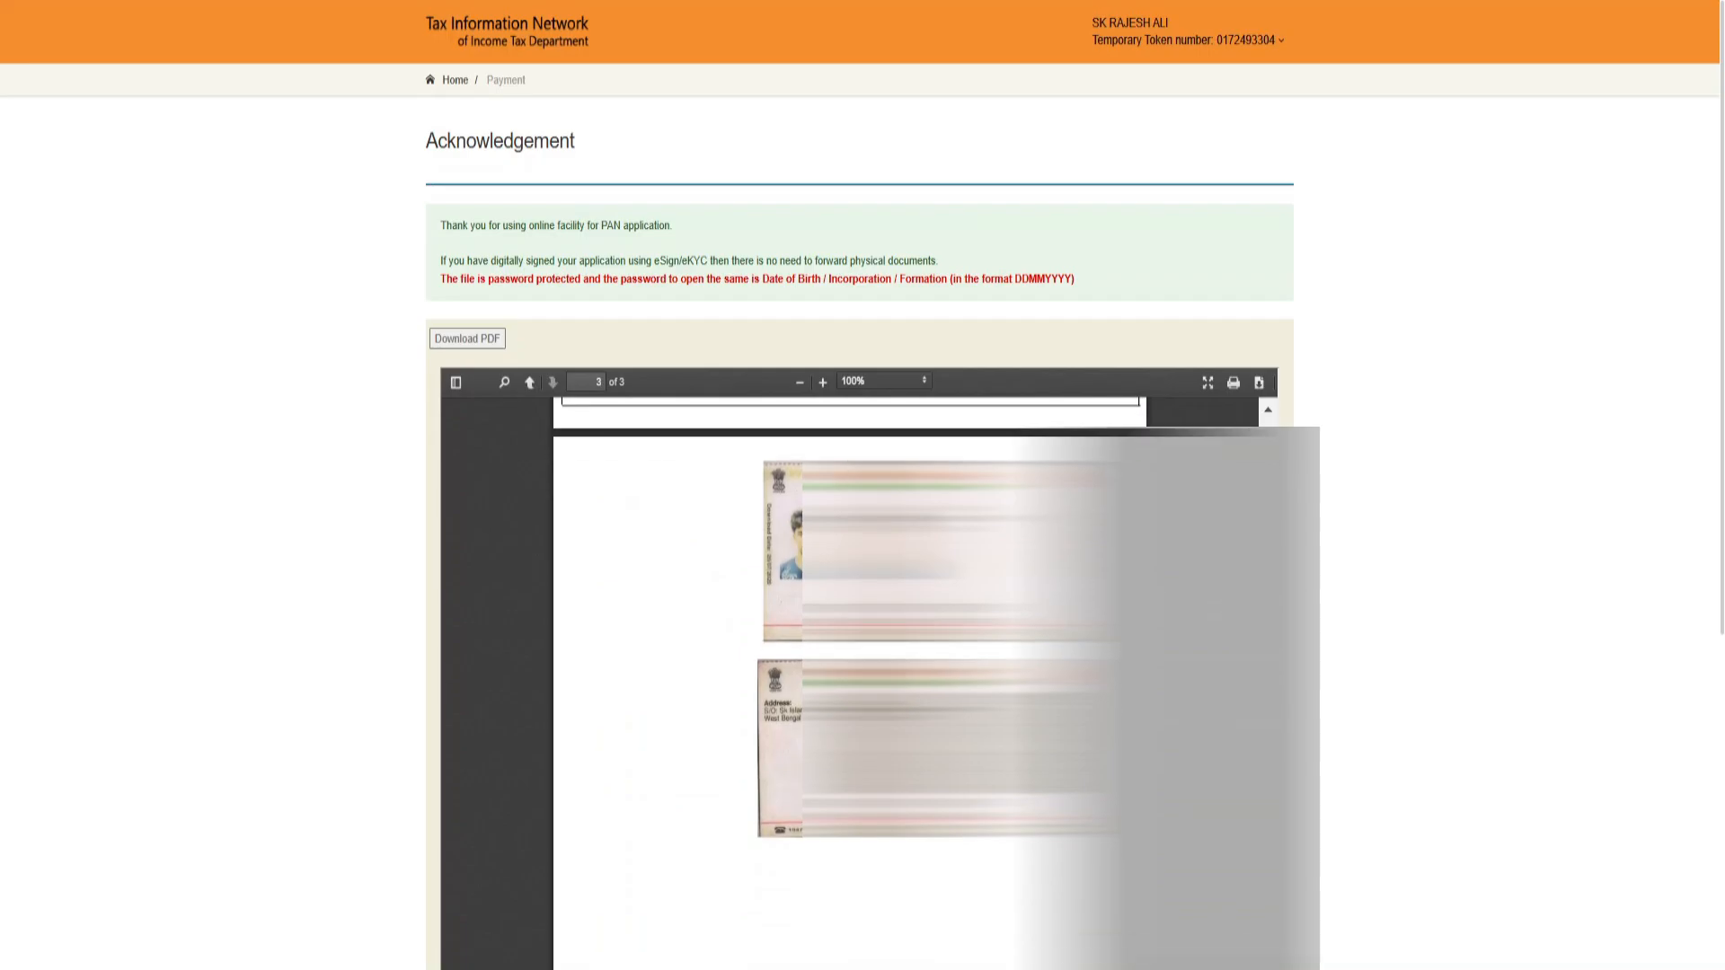